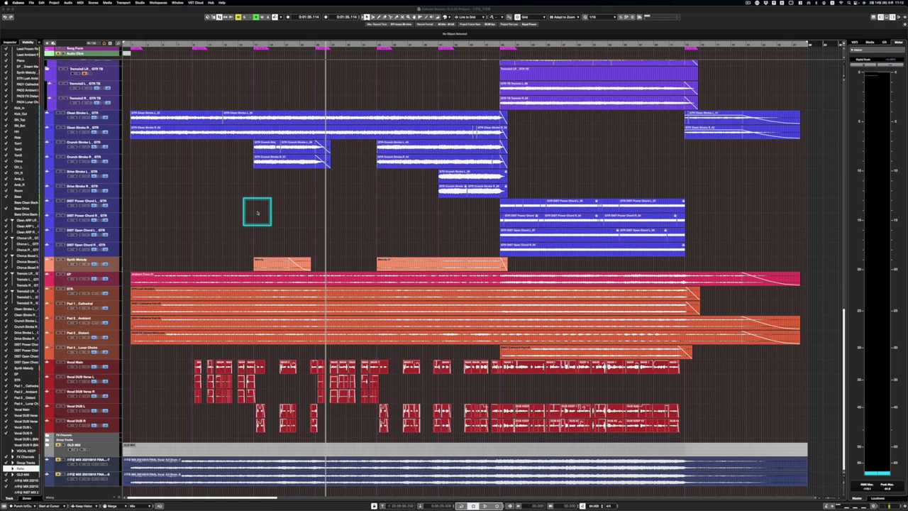
Set the left and right locators on the ruler to span the whole song, from just before bar 1 to bar 89.
scroll(257, 213, up, 10)
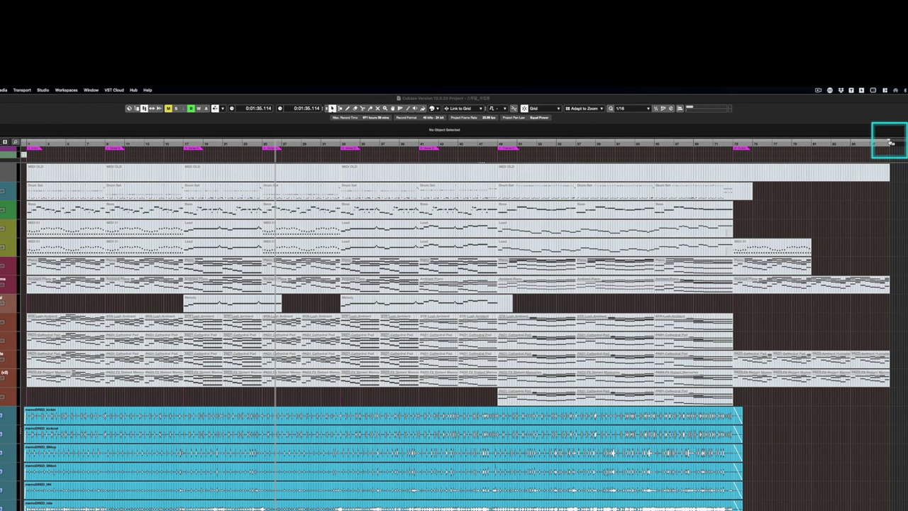
click(749, 142)
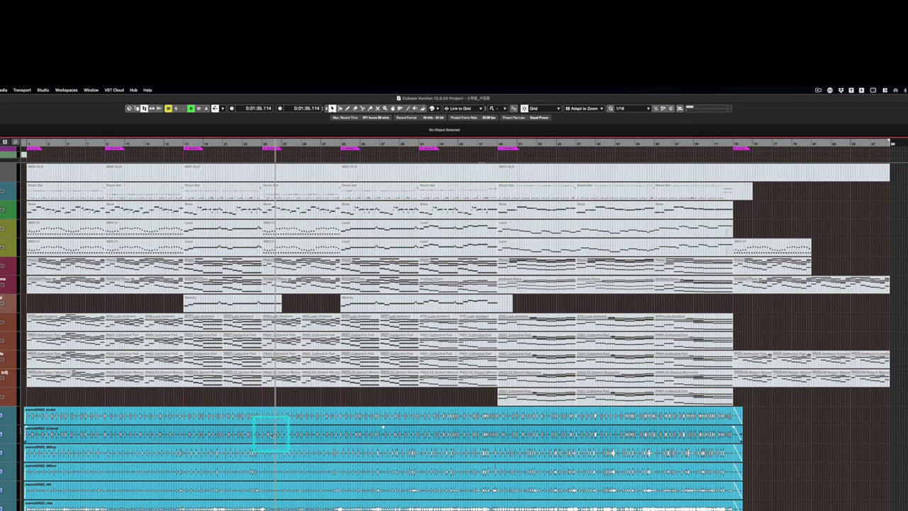
scroll(271, 433, left, 1)
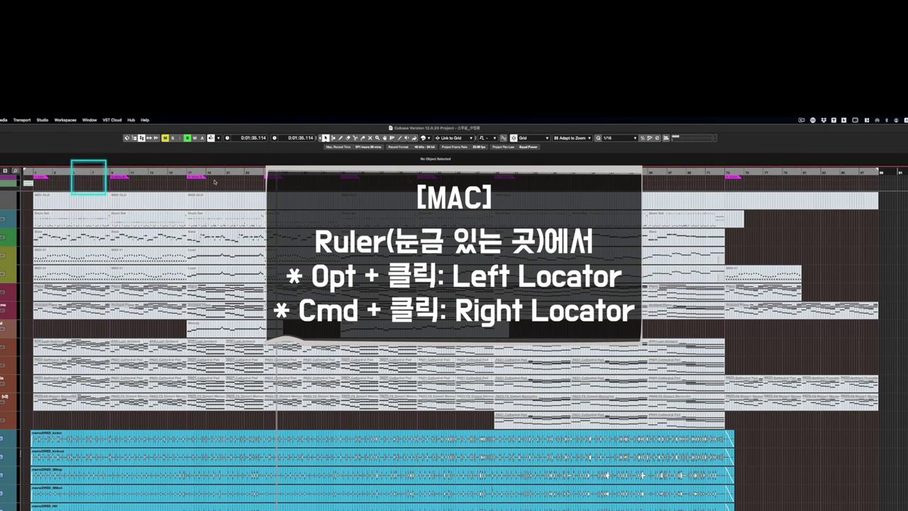
super+click(873, 173)
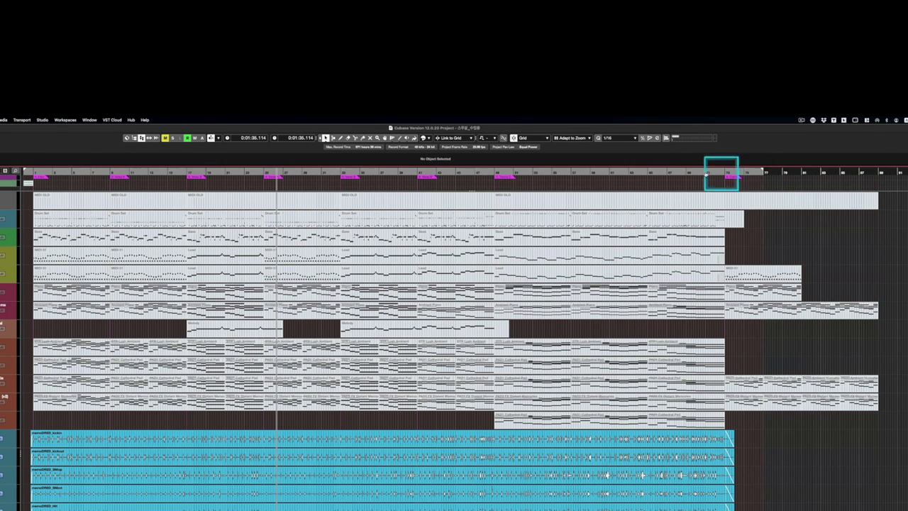
alt+click(705, 173)
alt+click(763, 173)
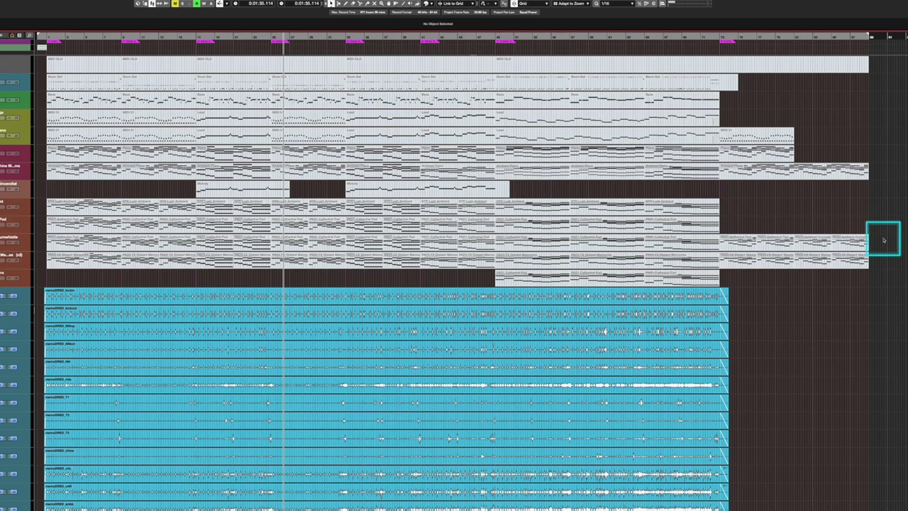
Set the locators to the length of the audio event on the first drum track, Kick_In.
click(9, 243)
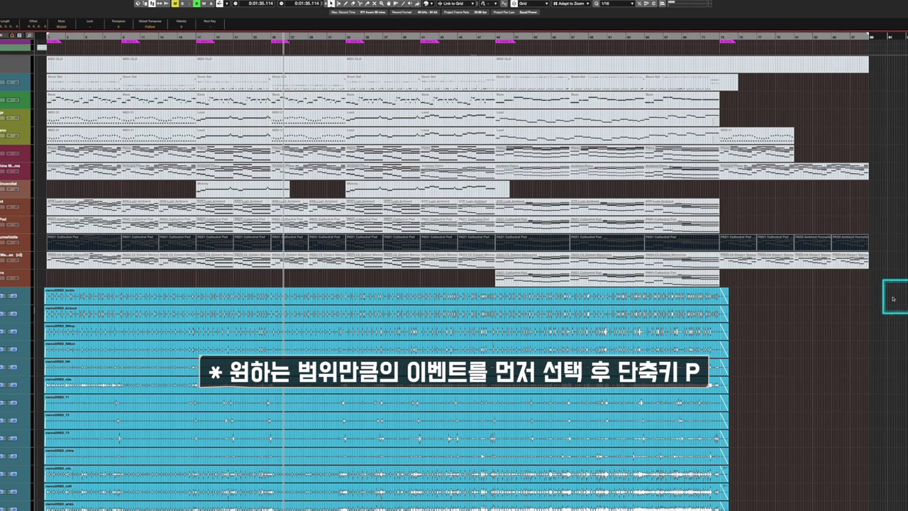
click(610, 296)
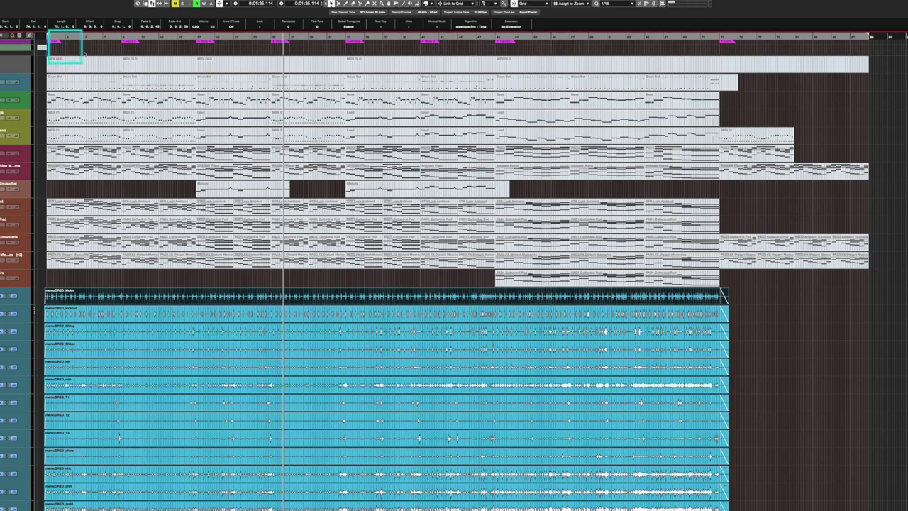
key(p)
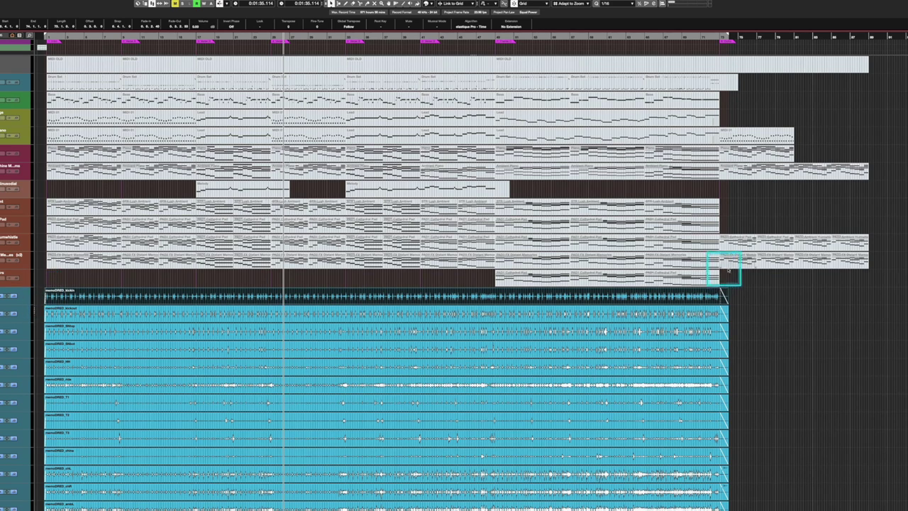
Select all events on the PAD2 Ambient Humwhistle track and set the locators around them, with the right locator at bar 91.
click(891, 239)
drag(891, 239, 53, 241)
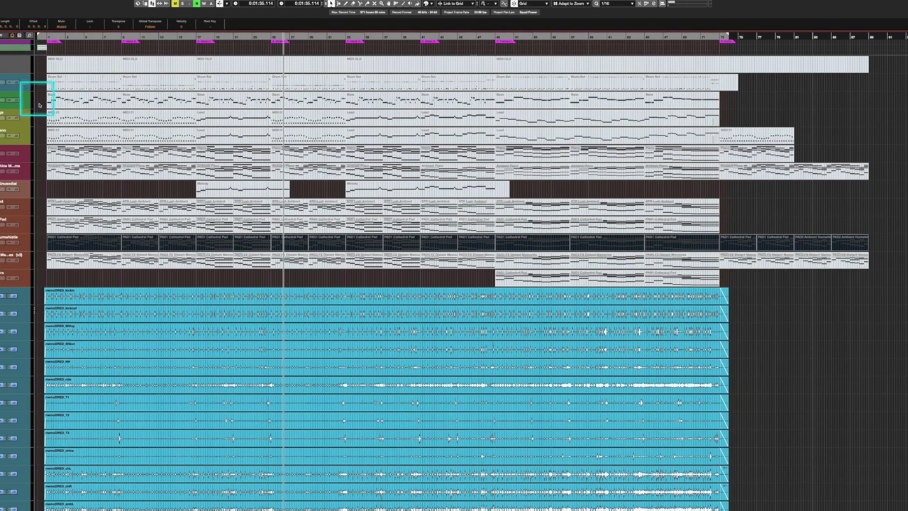
key(g)
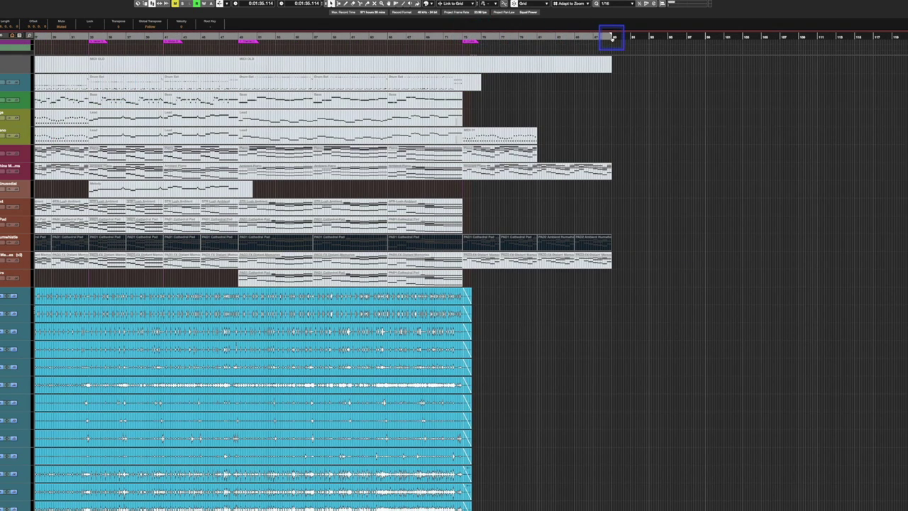
key(h)
key(h)
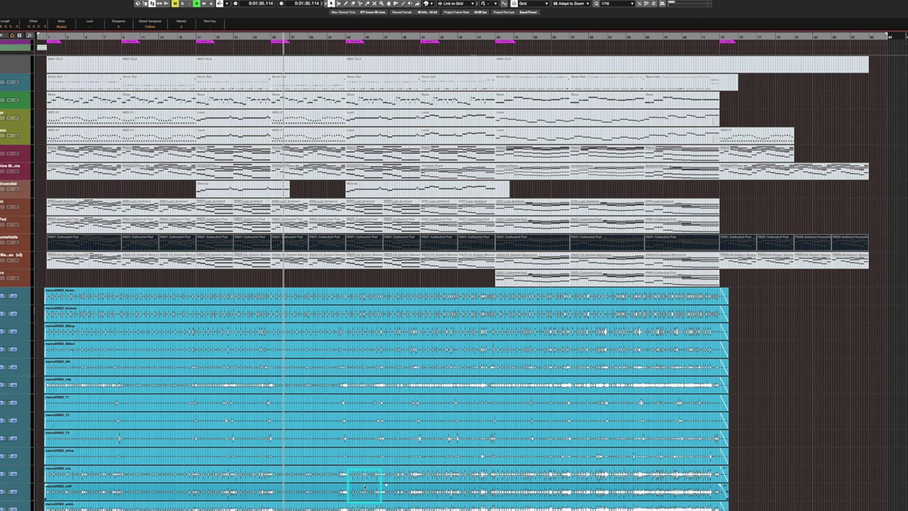
Select all events in the project, deselect them, and open the Audio Mixdown export settings.
key(super+shift+a)
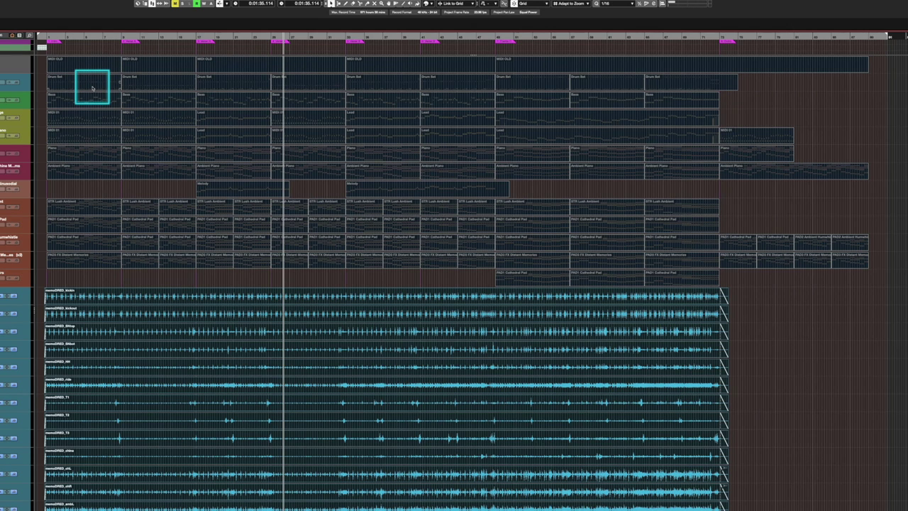
key(super+a)
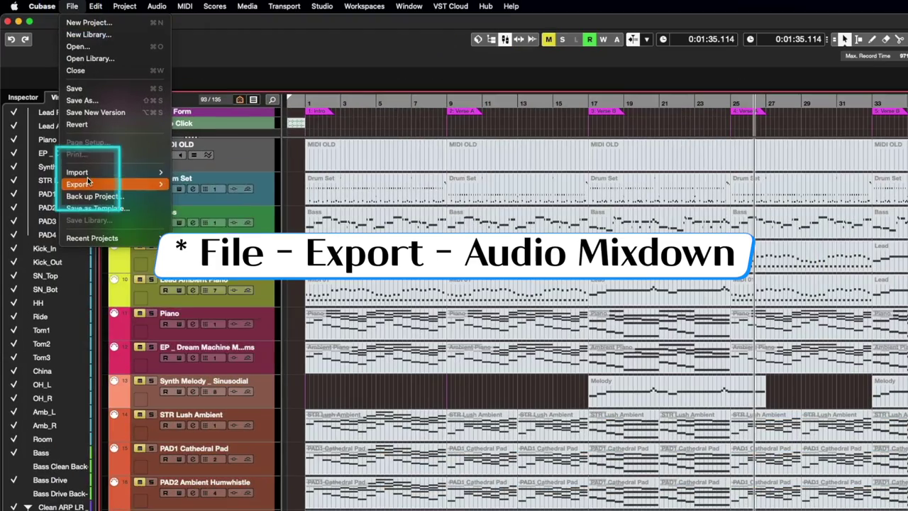
mouse_move(87, 180)
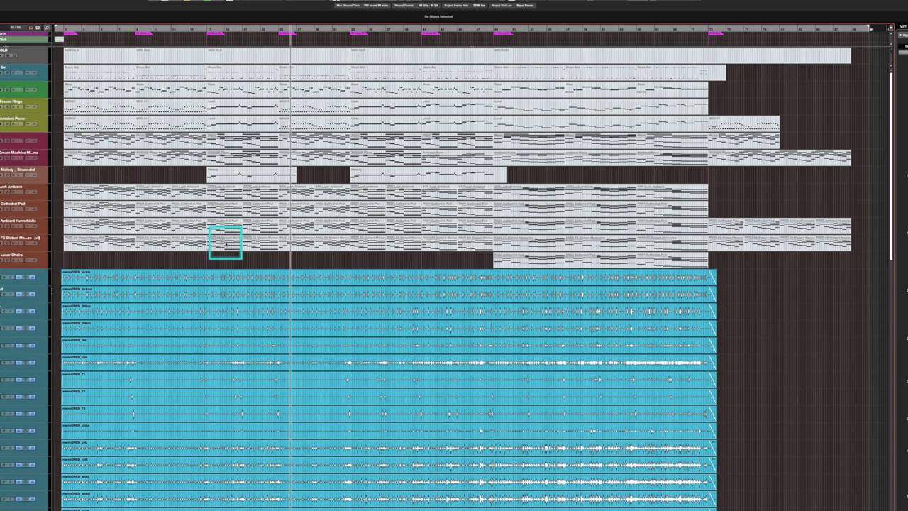
key(ctrl+shift+e)
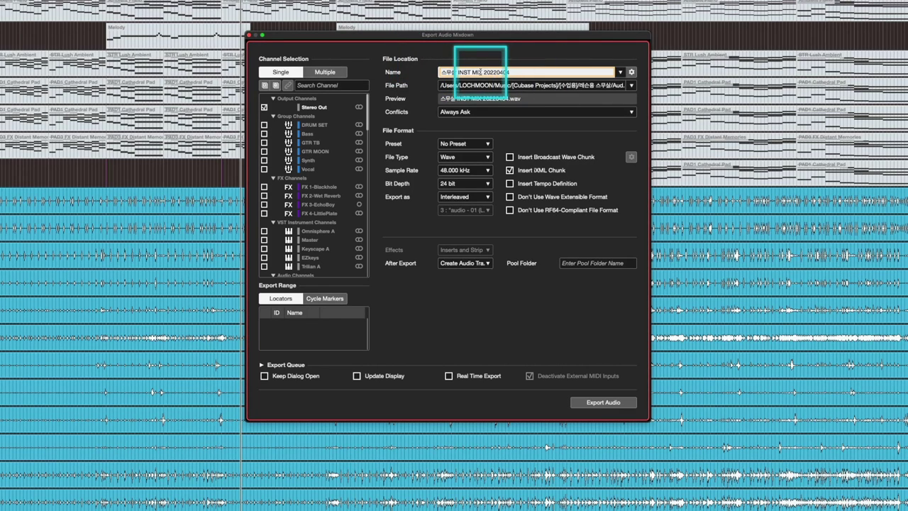
Replace the mixdown file name with the placeholder ㅇㅇㅇㅇㅇ.
double_click(496, 72)
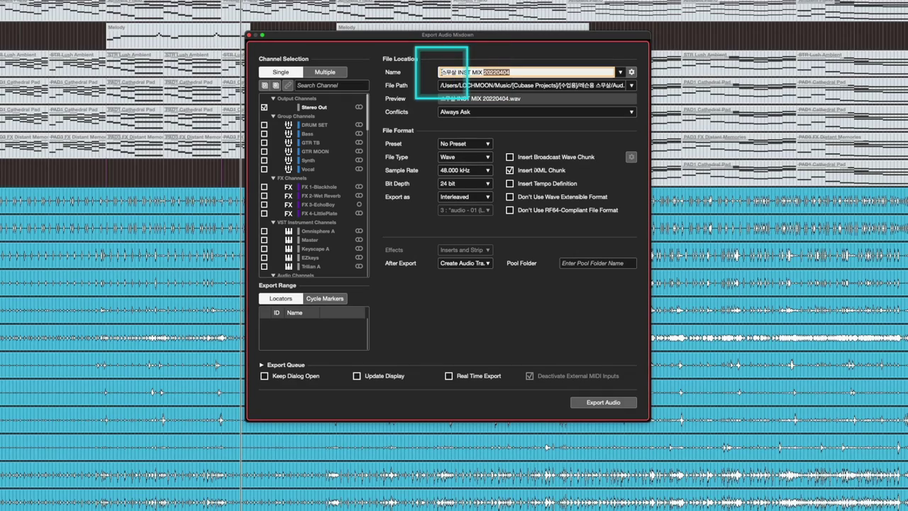
key(super+a)
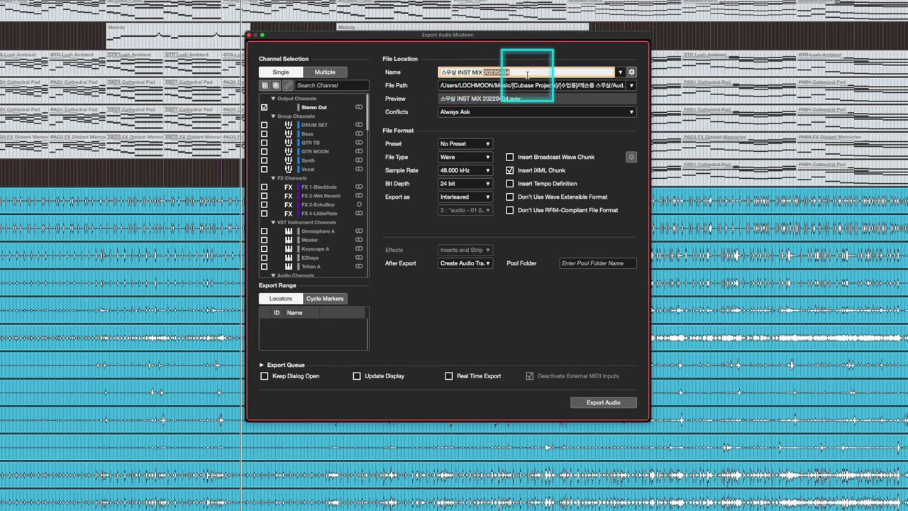
text(ㅇㅇㅇㅇㅇ)
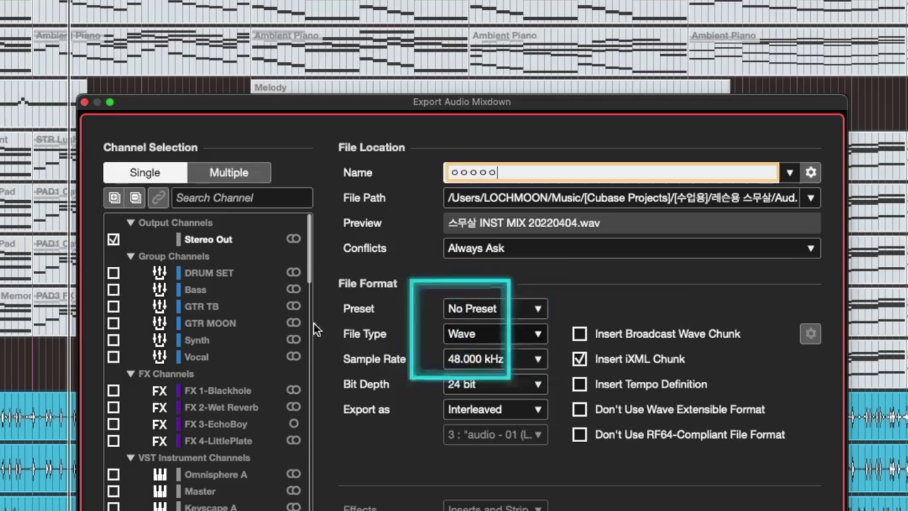
Replace the placeholder mixdown name with MIX 2023.
key(super+a)
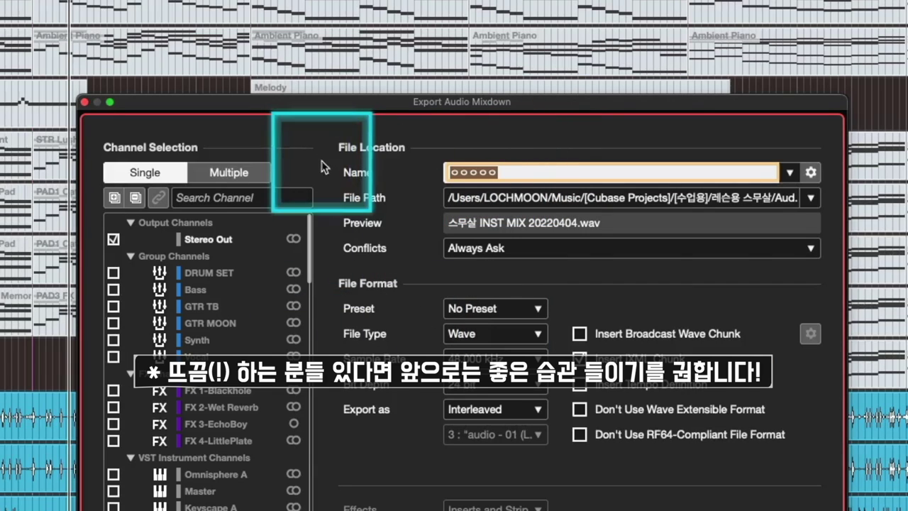
key(BackSpace)
text(MIX)
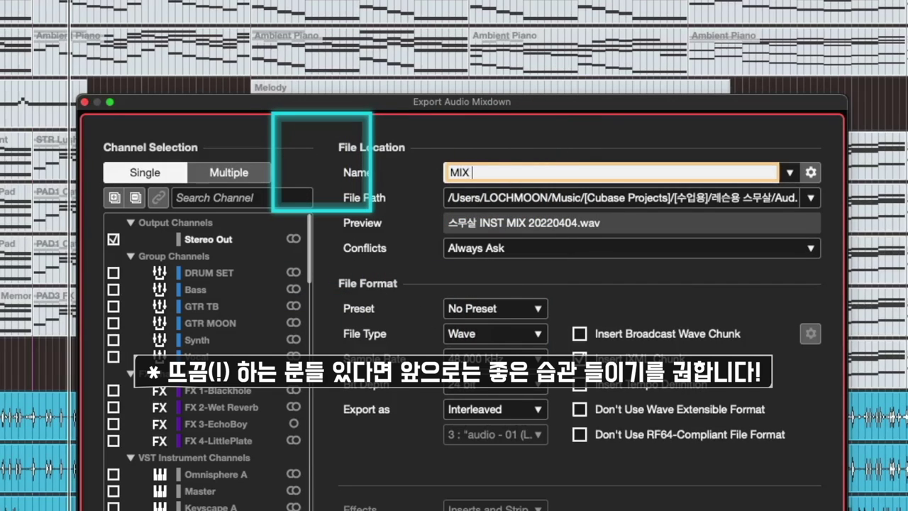
text( 20)
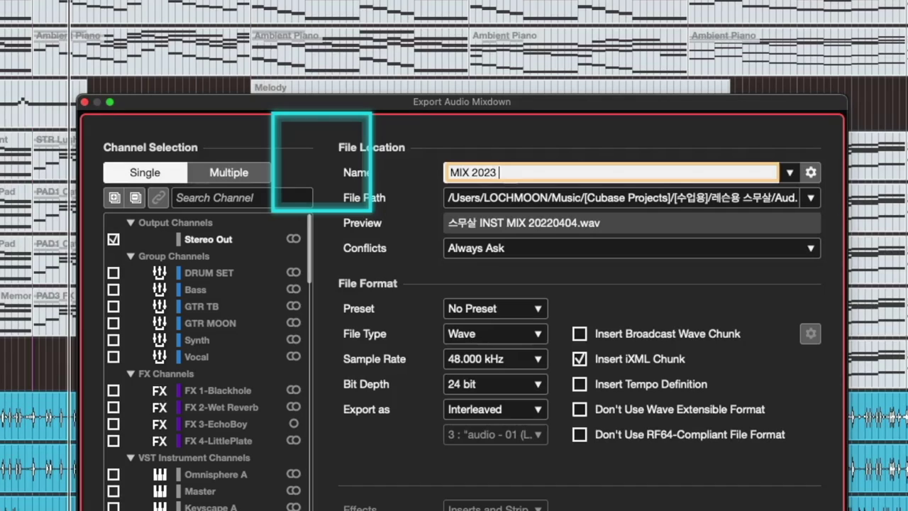
text(23)
Shorten the mixdown name to MIX and close the export settings without exporting.
key(BackSpace)
key(BackSpace)
key(BackSpace)
key(BackSpace)
key(BackSpace)
key(BackSpace)
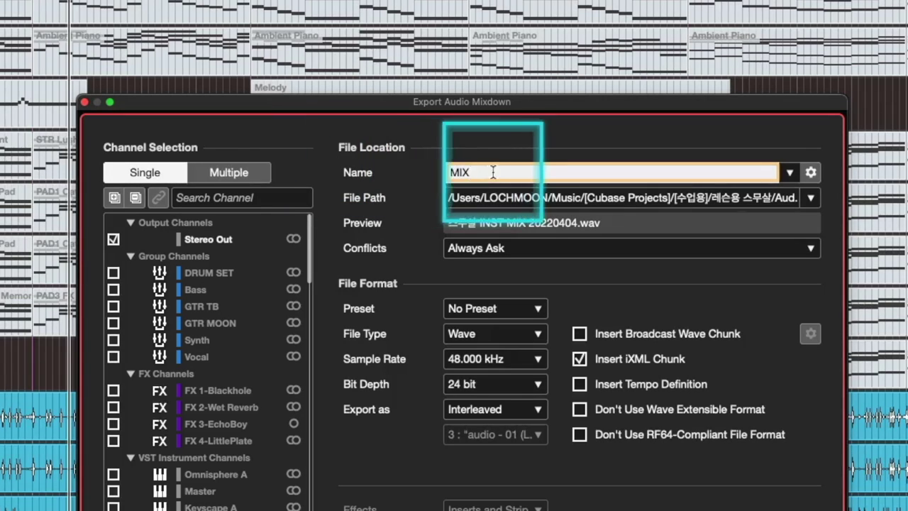
drag(493, 174, 424, 174)
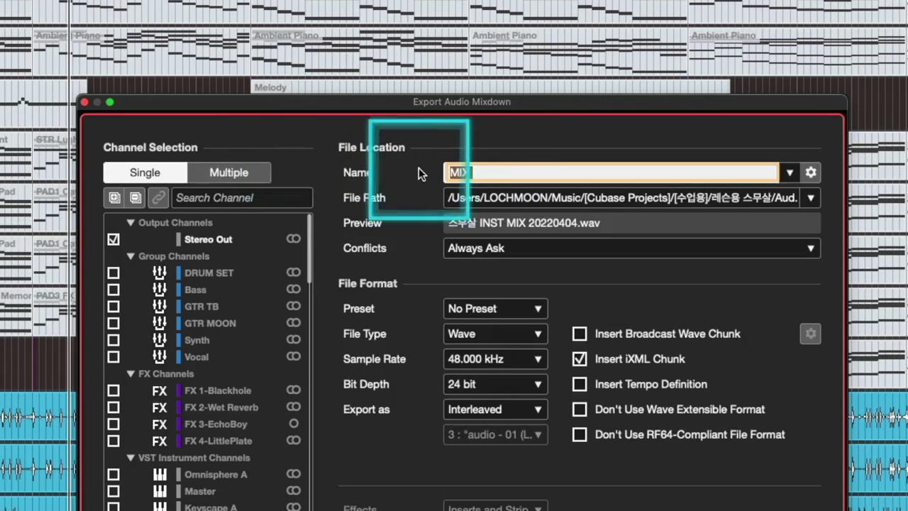
click(479, 174)
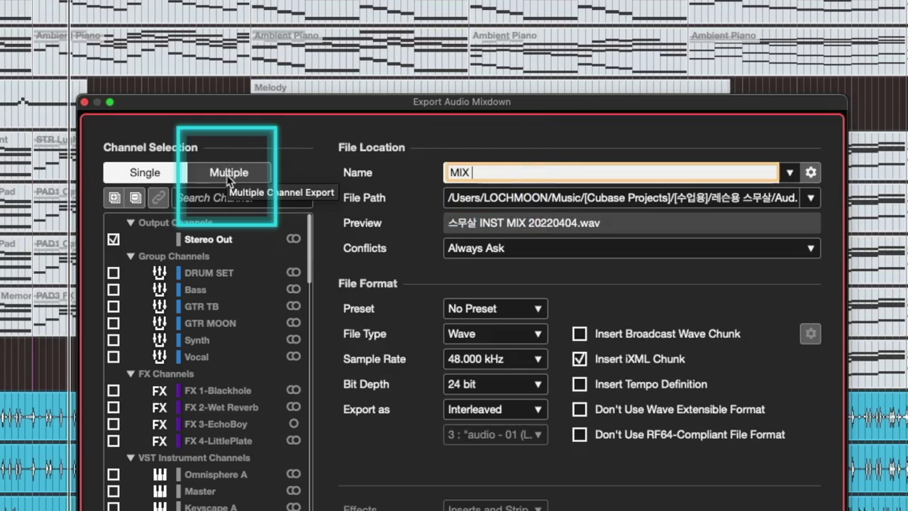
double_click(460, 172)
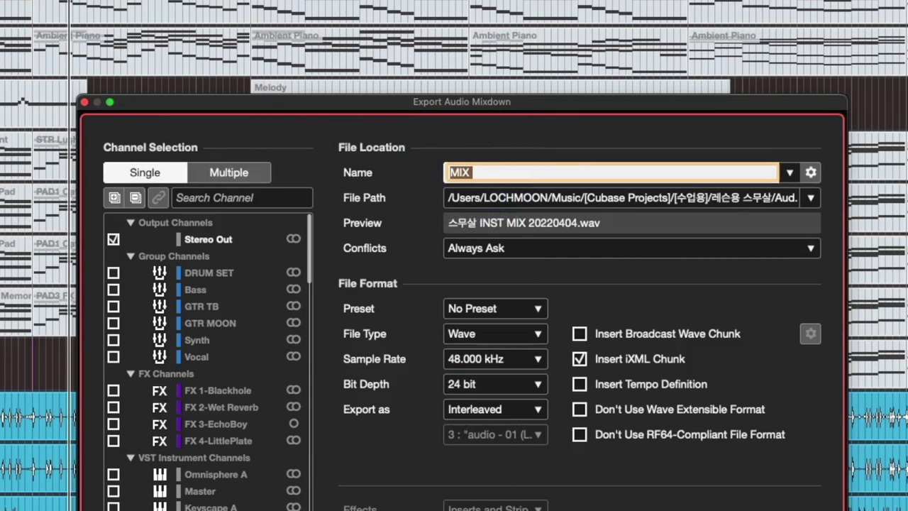
click(84, 101)
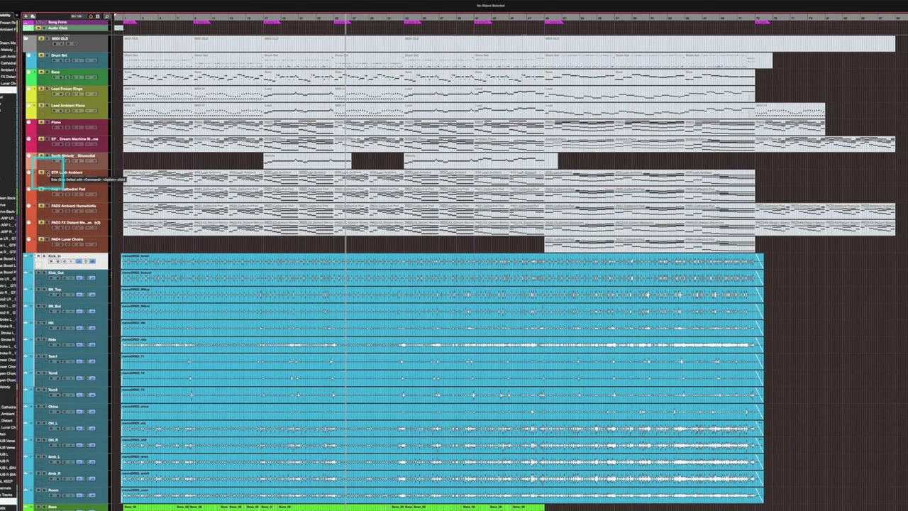
Solo the STR Lush Ambient track, name its mixdown STR Lush, and close the export settings.
click(48, 174)
key(super+e)
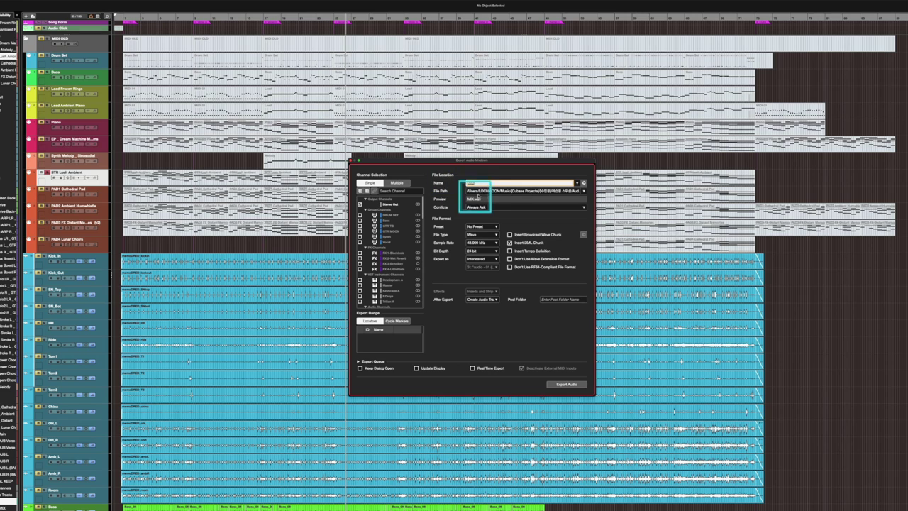
text(STR Lush)
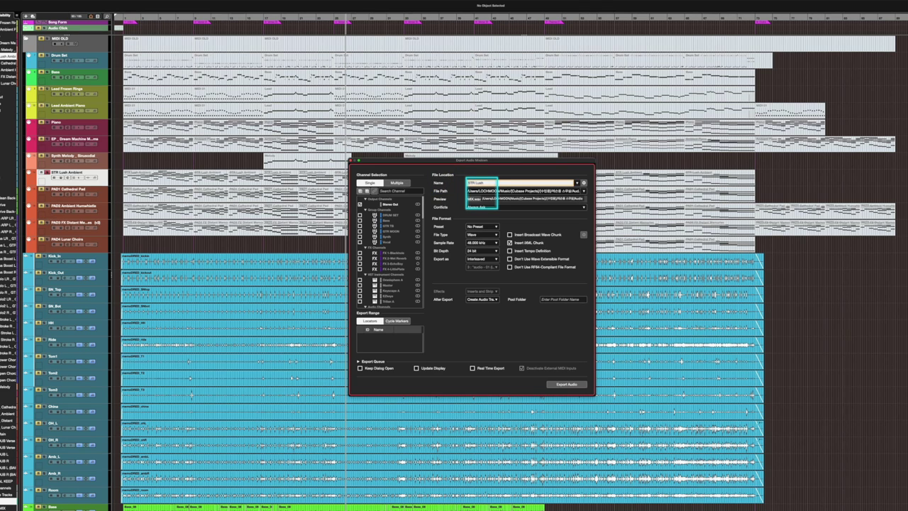
click(351, 160)
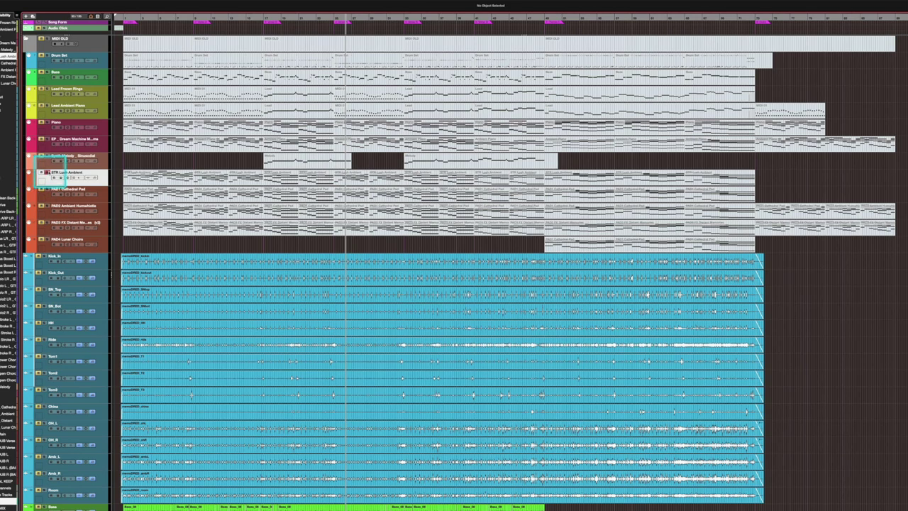
Solo the PAD1 Cathedral Pad track, name its mixdown PAD1, and close the export settings.
click(53, 190)
key(super+e)
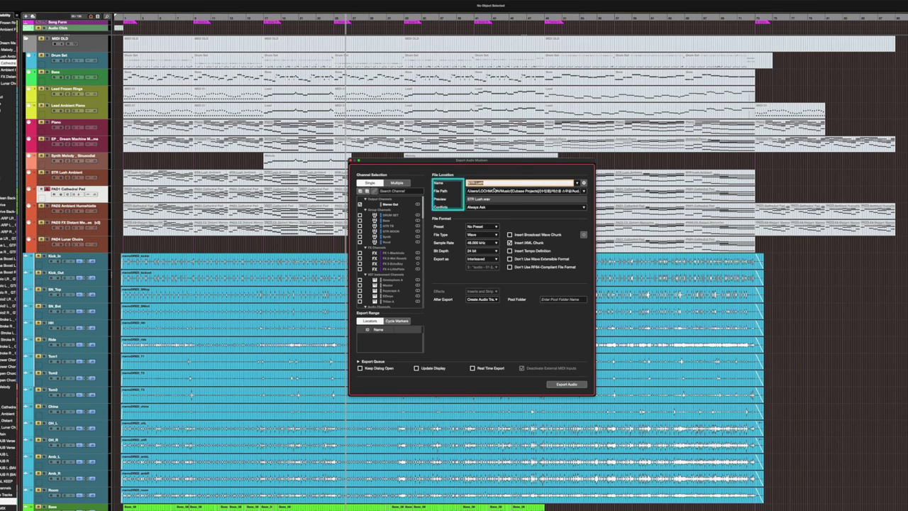
key(BackSpace)
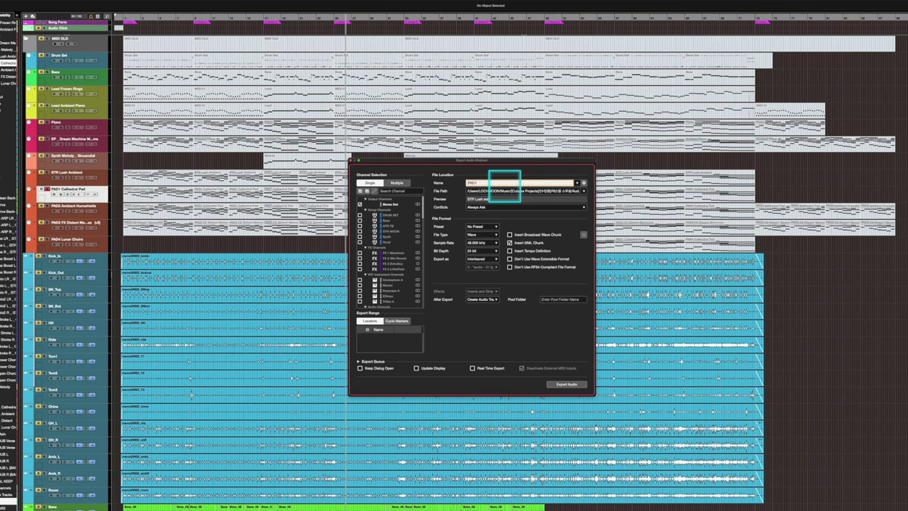
click(351, 160)
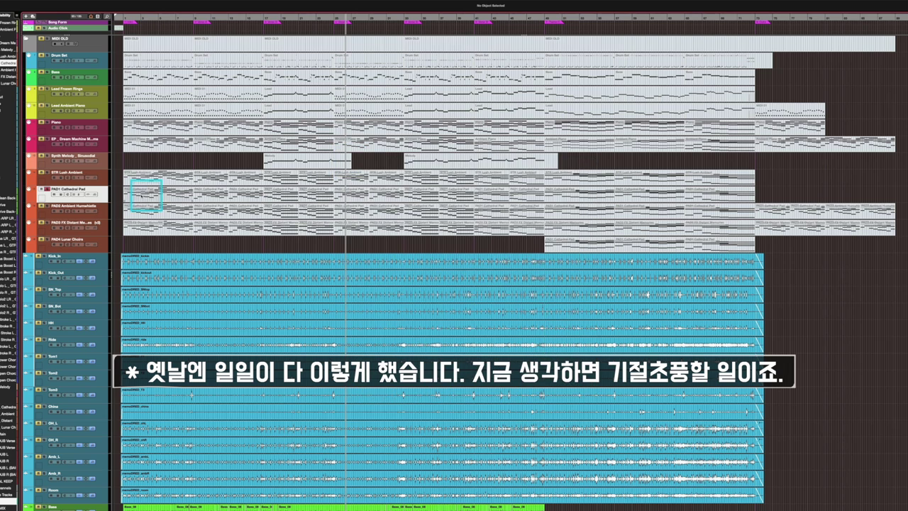
Turn off solo on the PAD1 Cathedral Pad track and set the mixdown name to MIX in the export settings.
click(44, 189)
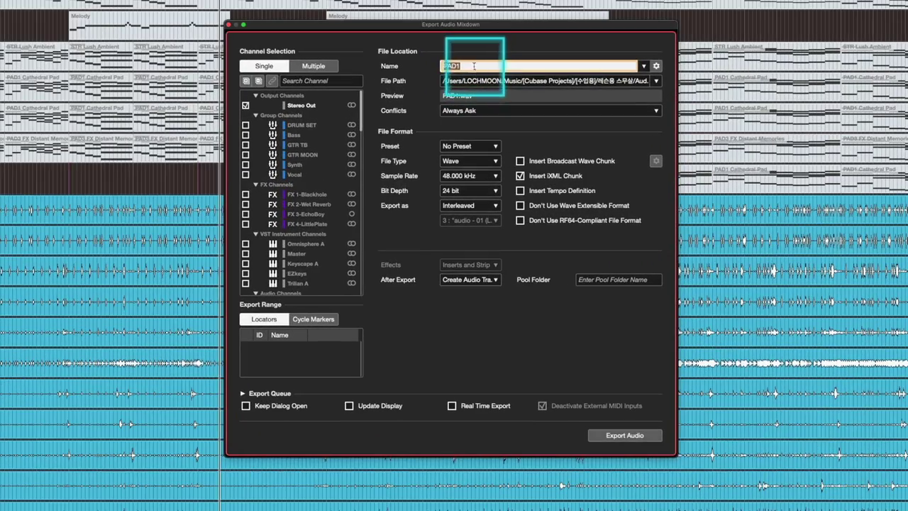
key(BackSpace)
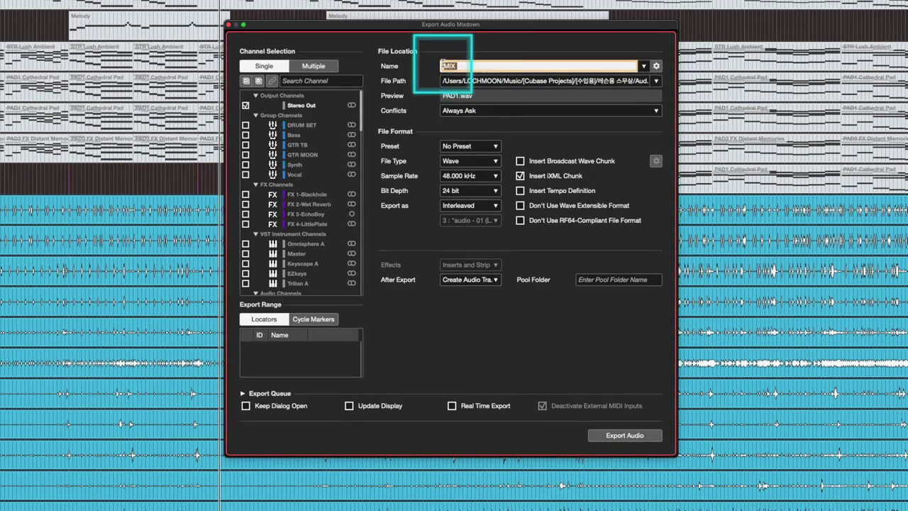
text(X)
drag(458, 66, 432, 68)
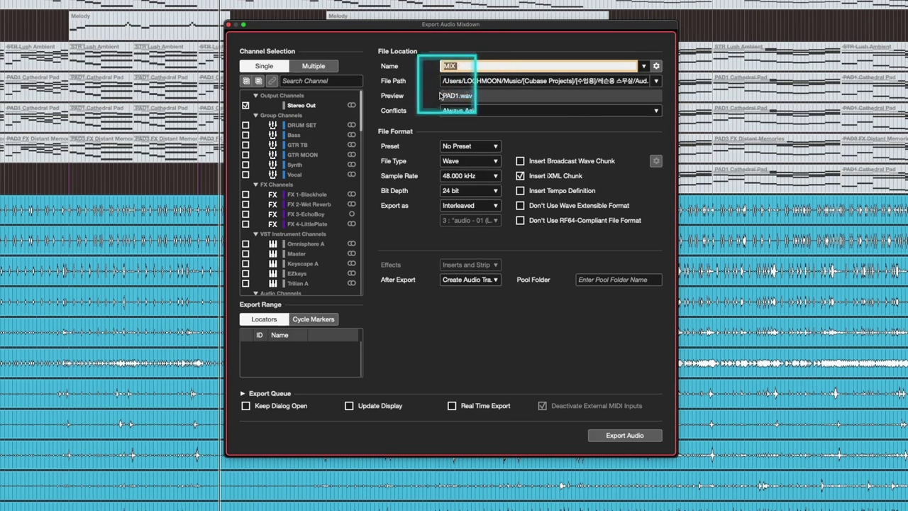
Confirm MIX as the mixdown name and set the export file path to the Project Mixdown Folder.
key(Return)
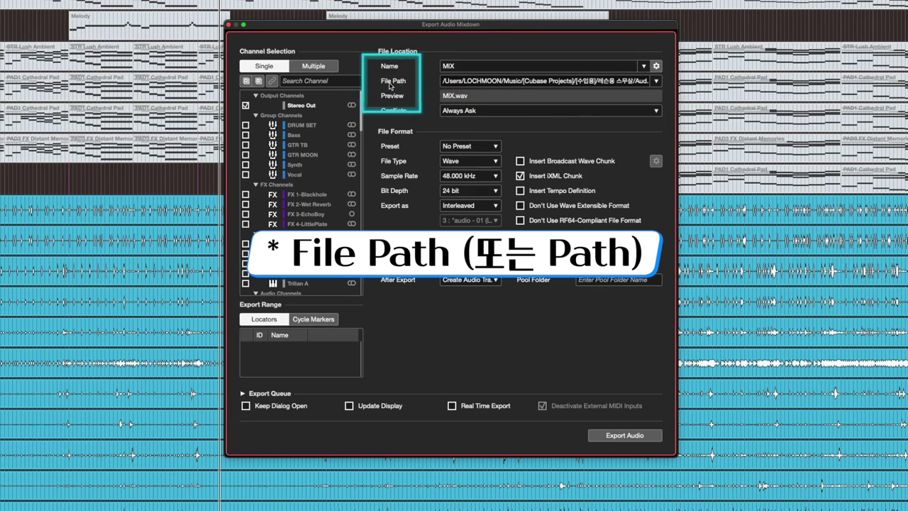
click(656, 83)
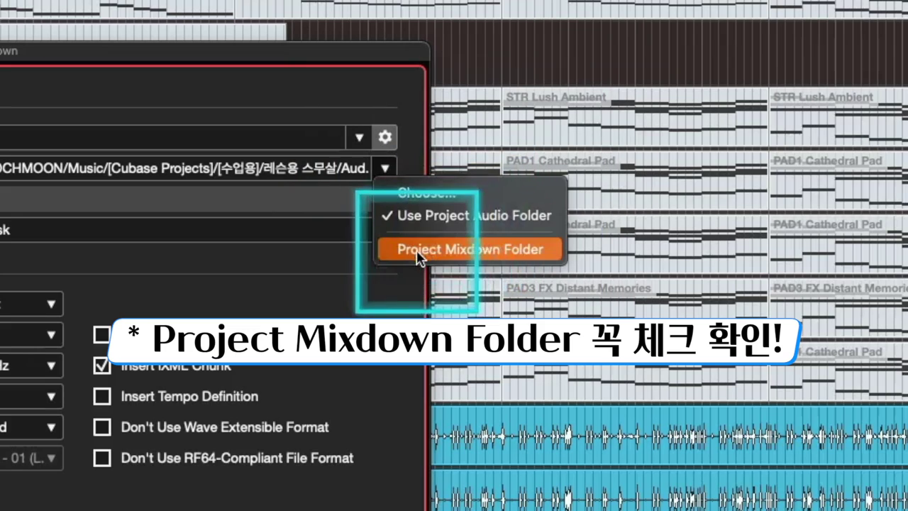
click(495, 251)
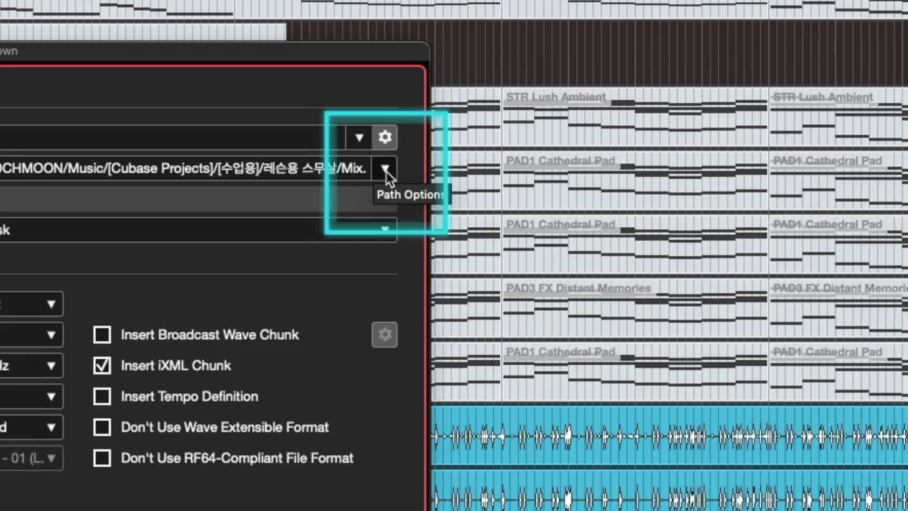
click(385, 170)
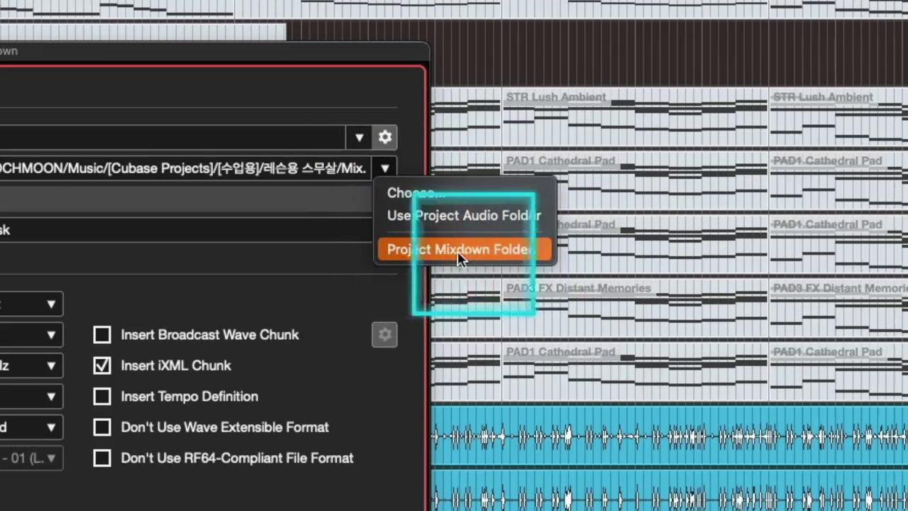
click(419, 256)
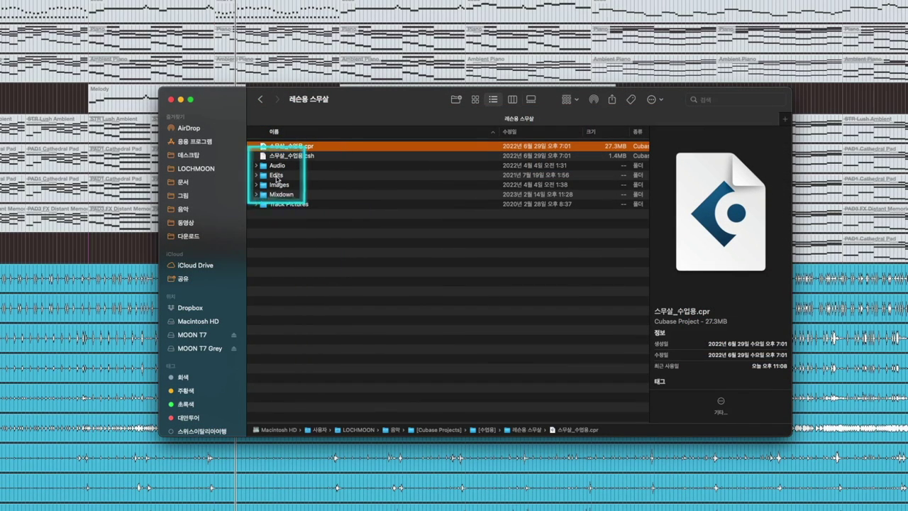
Switch to Finder, look through the project's Audio folder, and return to the project folder.
click(276, 201)
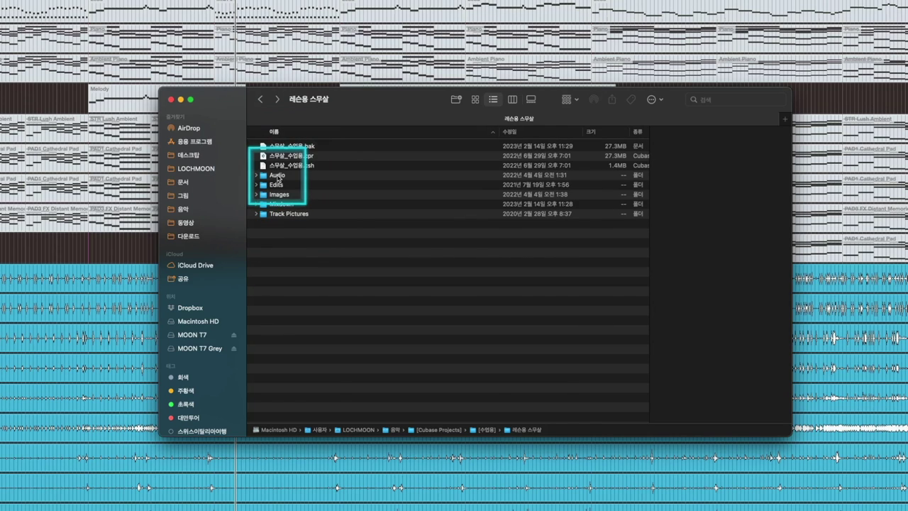
double_click(278, 175)
scroll(358, 249, down, 5)
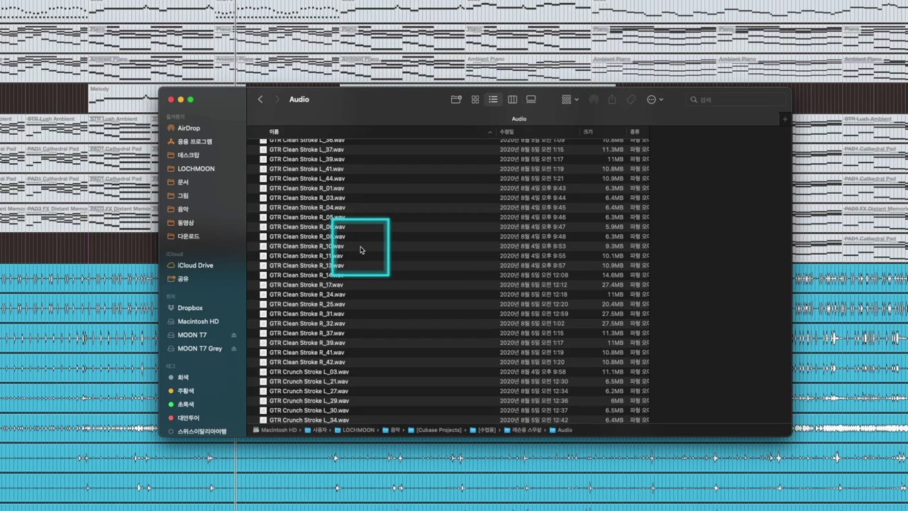
click(260, 99)
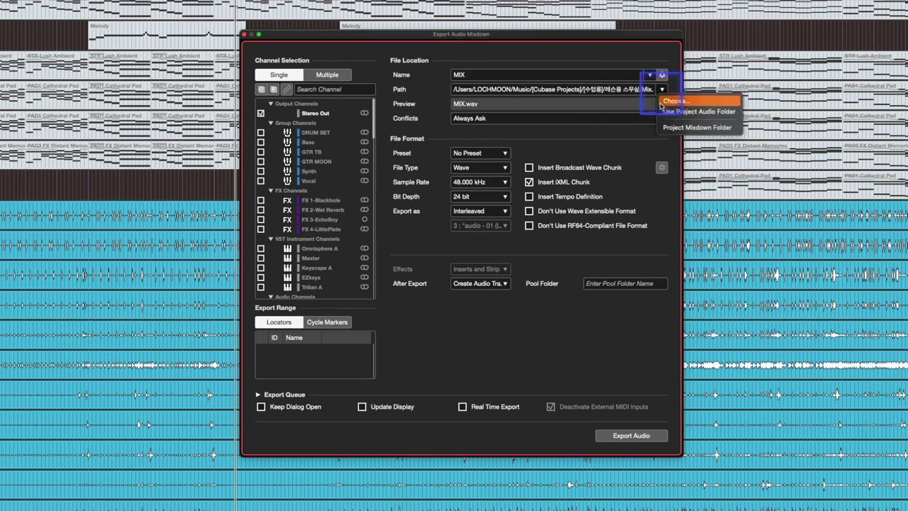
Keep the export path on Project Mixdown Folder and inspect the single-channel naming scheme without changing it.
click(661, 89)
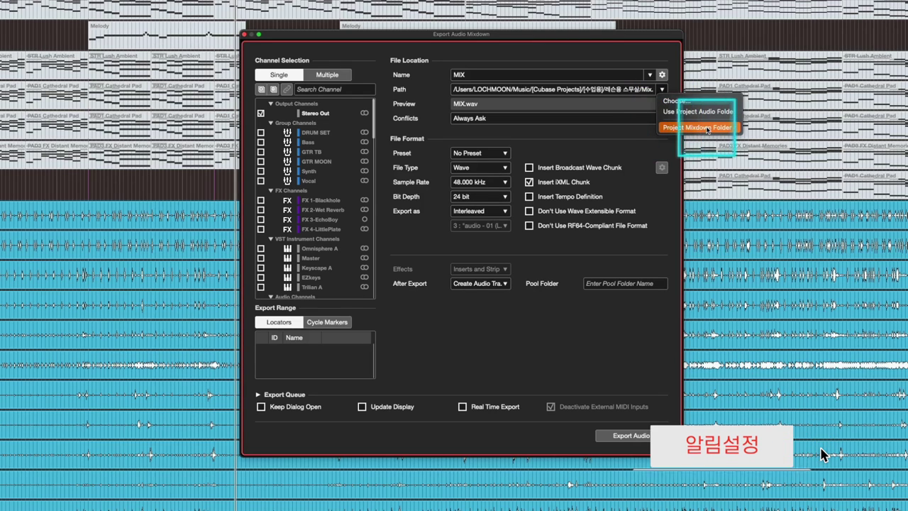
click(671, 128)
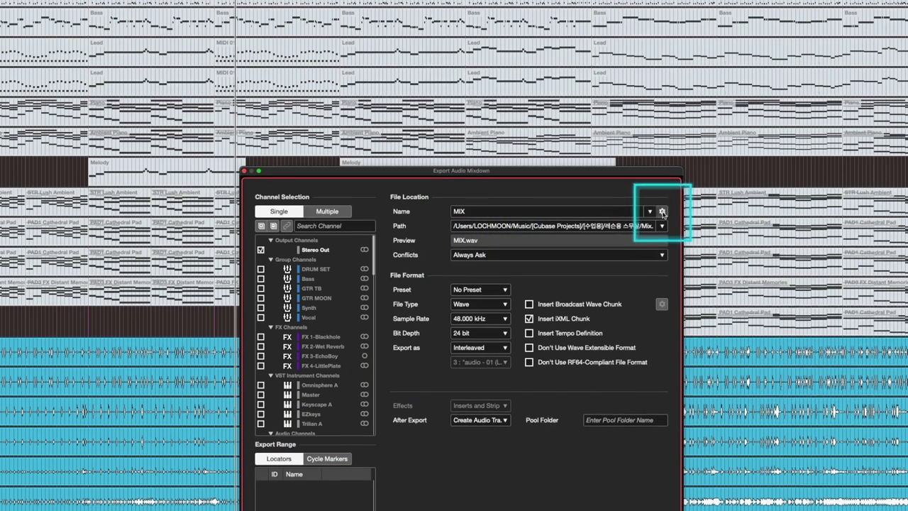
click(662, 75)
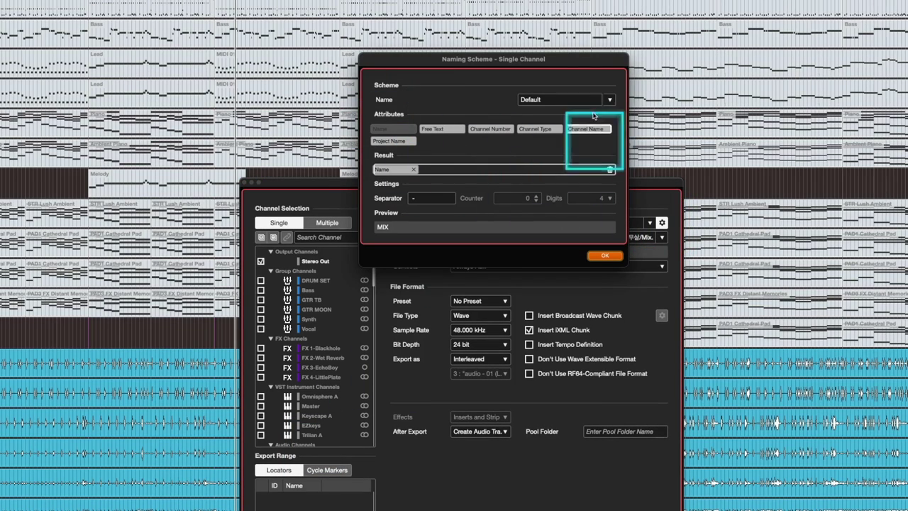
click(605, 257)
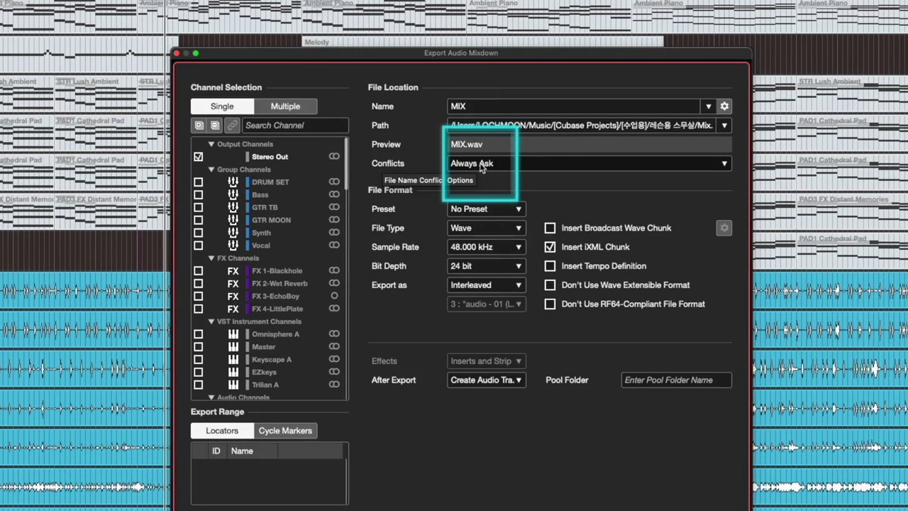
Review the file name conflict, format preset and file type options, keeping Always Ask, No Preset and Wave.
click(482, 164)
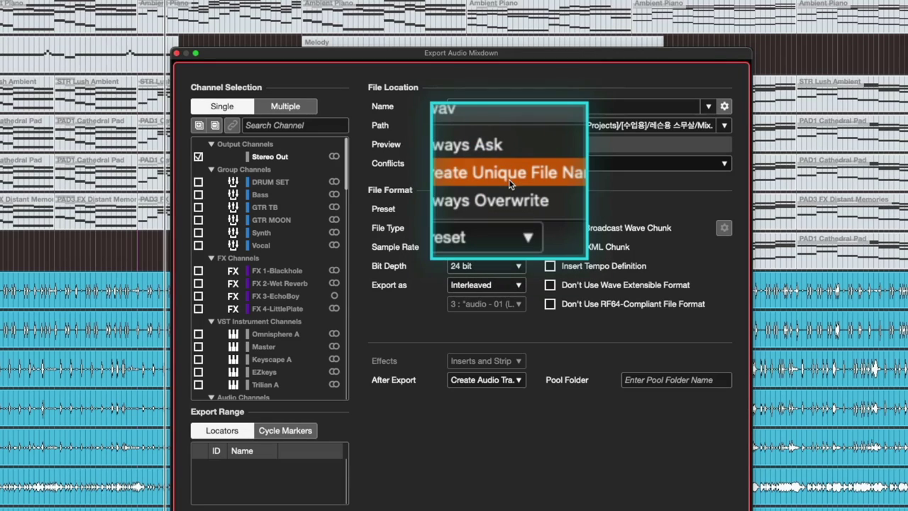
click(473, 165)
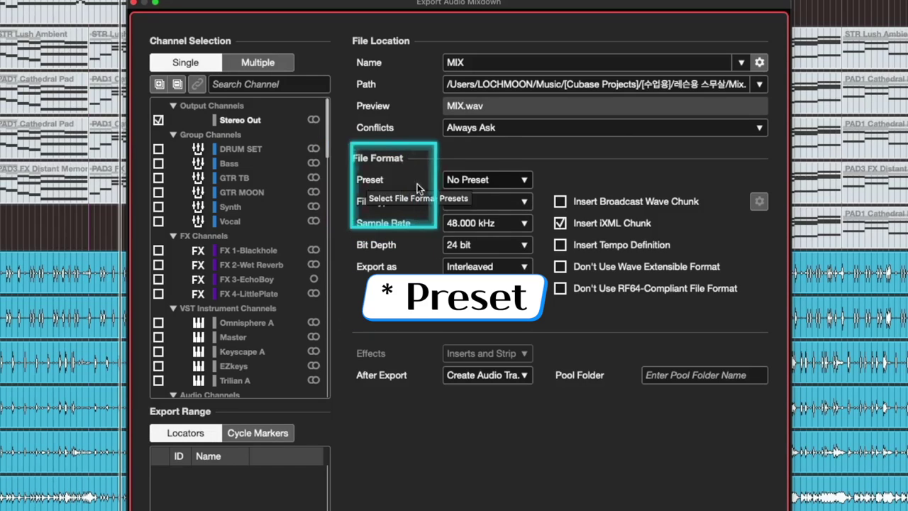
click(489, 180)
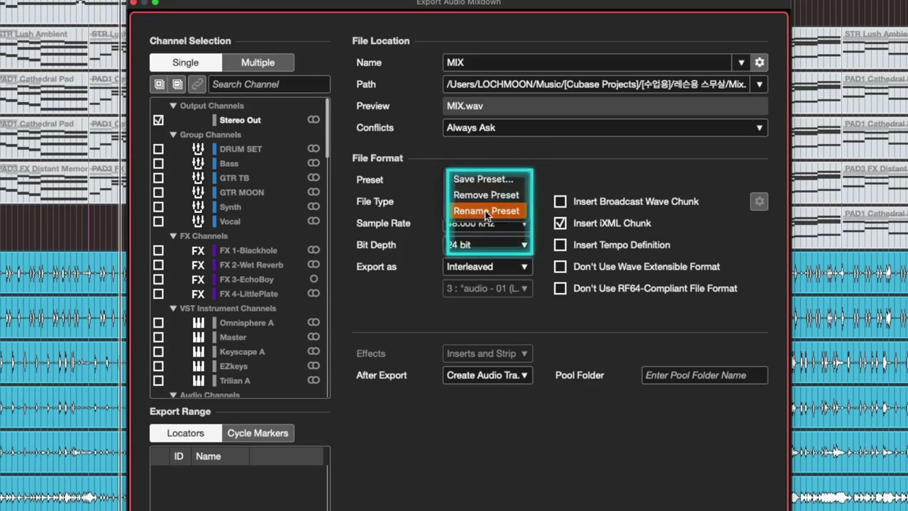
click(400, 185)
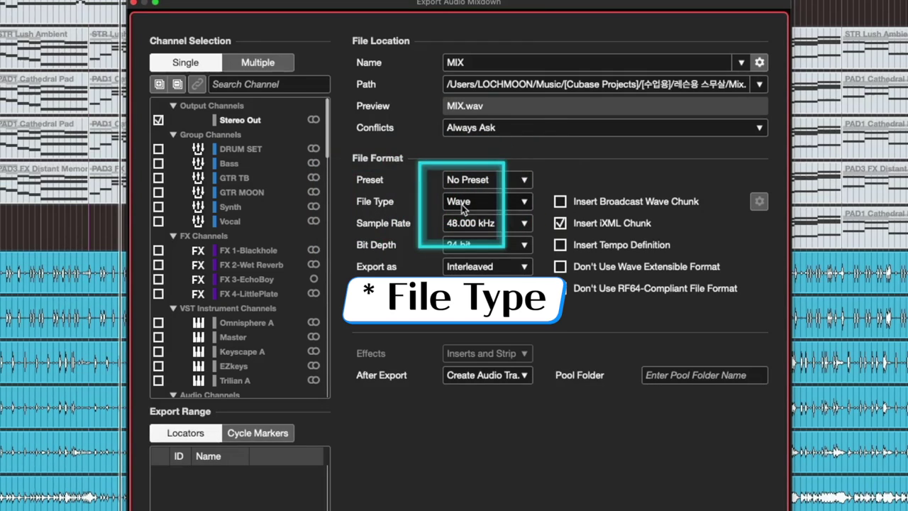
click(462, 206)
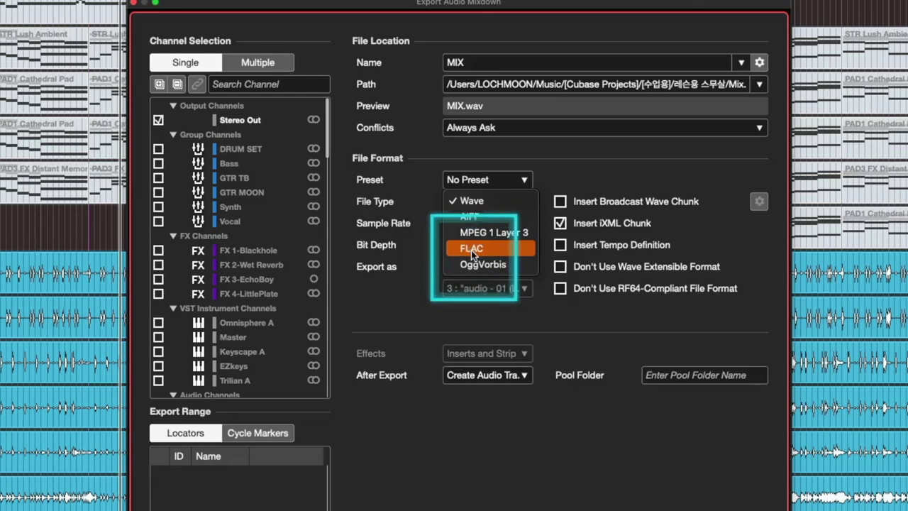
click(454, 202)
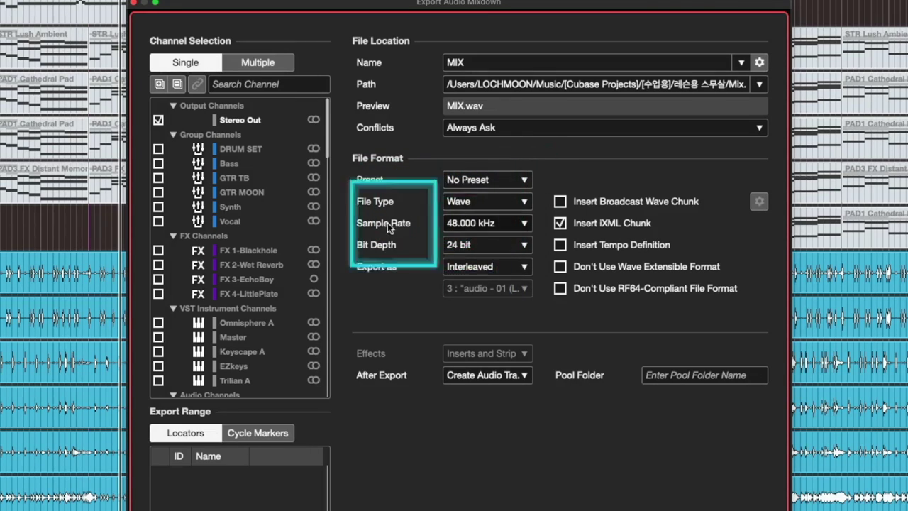
Examine the available sample rates and bit depths for the mixdown, keeping 48.000 kHz and 24 bit.
click(463, 223)
click(466, 208)
click(465, 244)
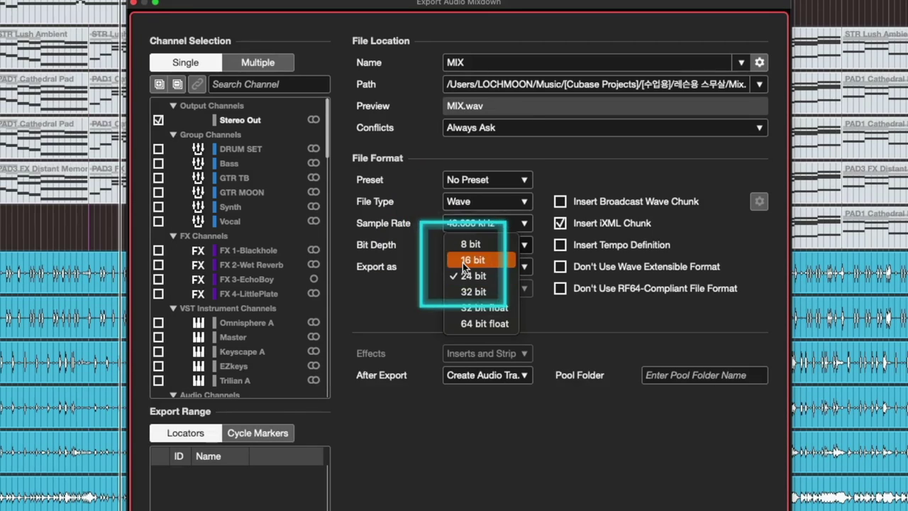
click(416, 257)
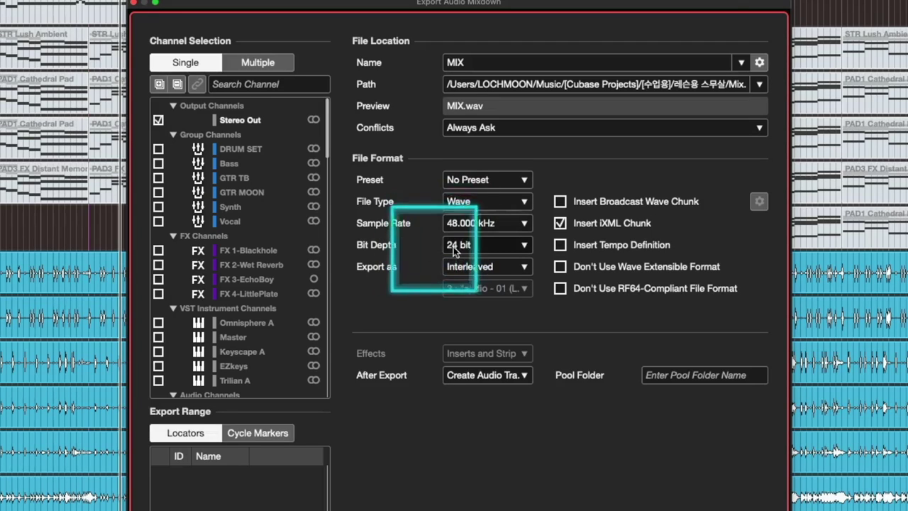
click(468, 224)
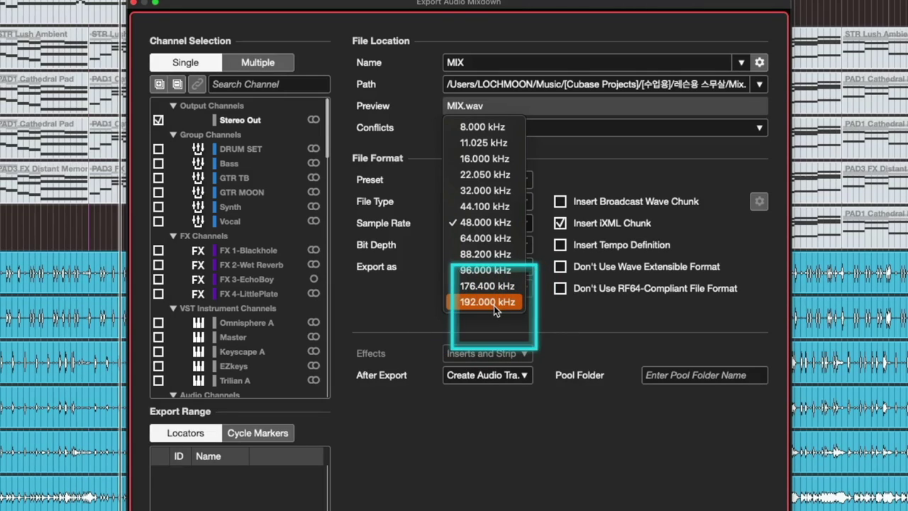
click(412, 253)
click(500, 254)
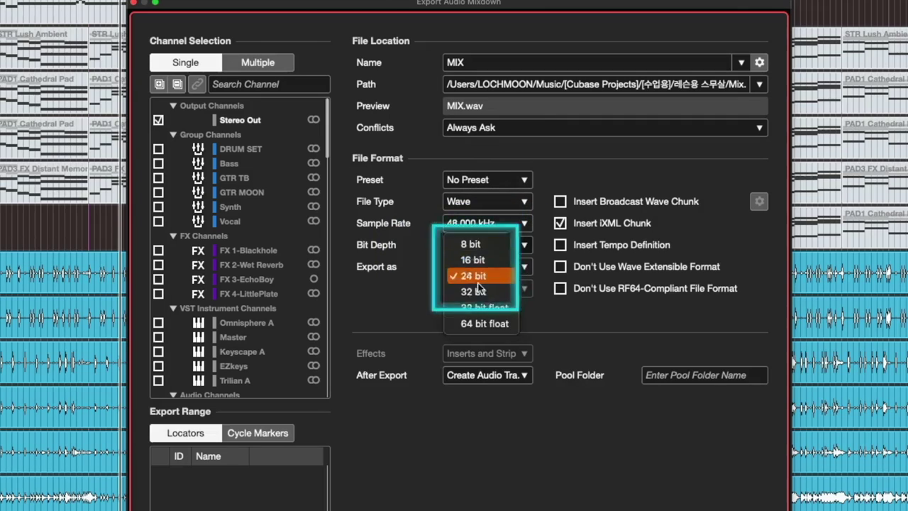
click(582, 323)
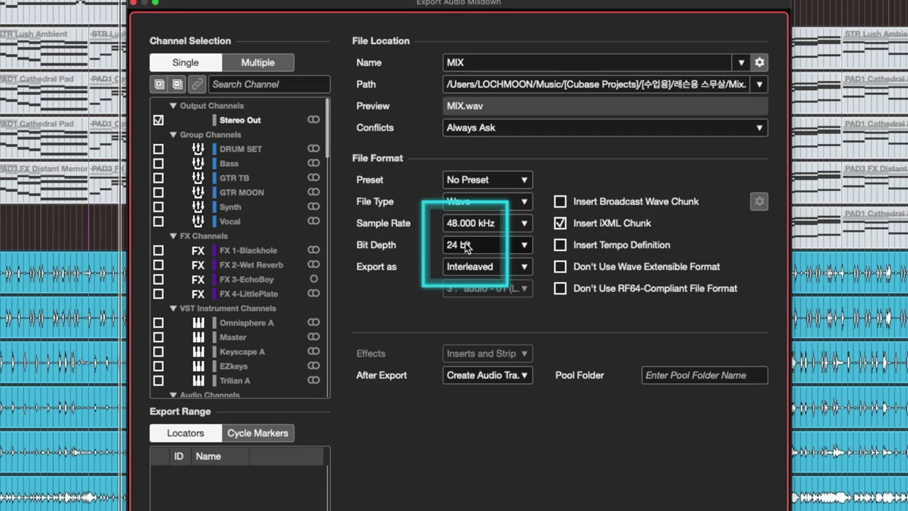
Switch the mixdown's sample rate to 44.100 kHz and back to 48.000 kHz.
click(465, 223)
click(466, 206)
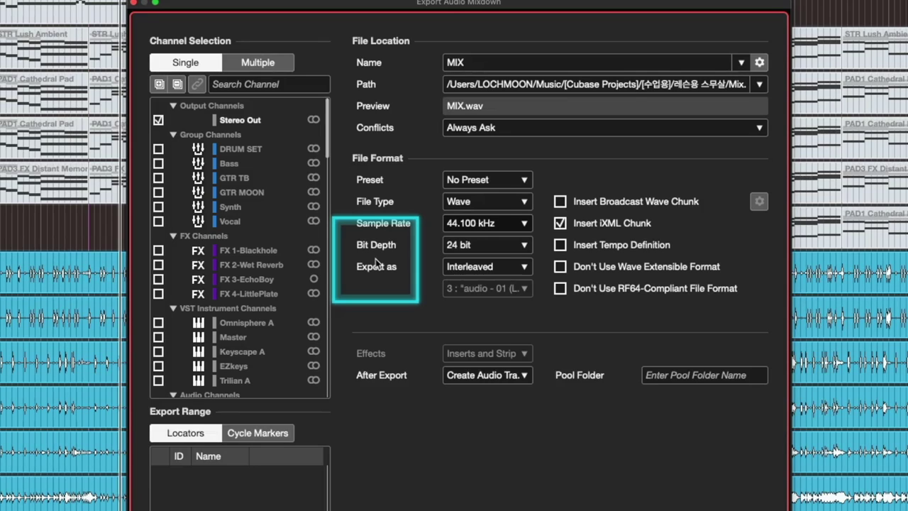
click(466, 222)
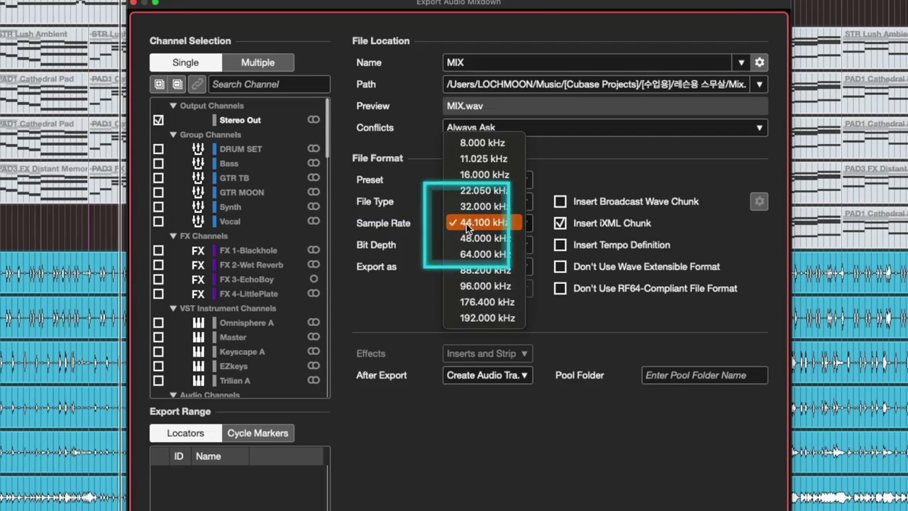
click(376, 251)
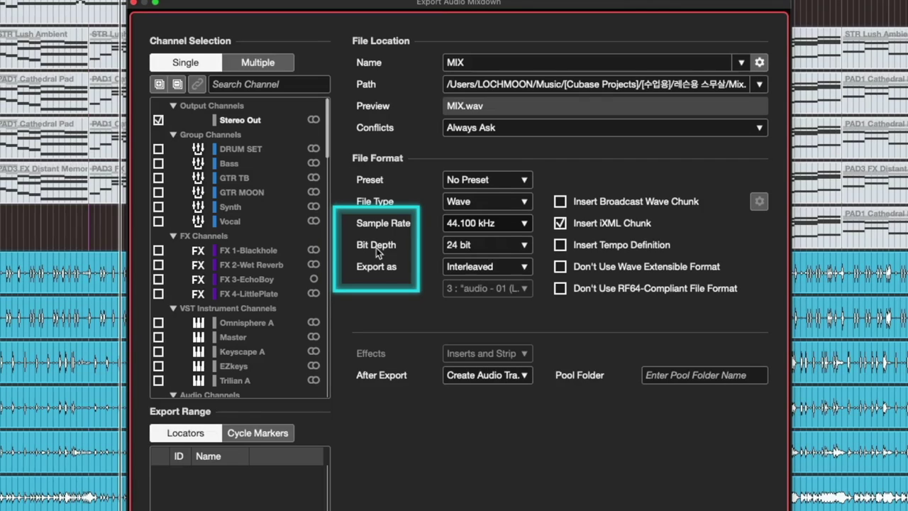
click(453, 224)
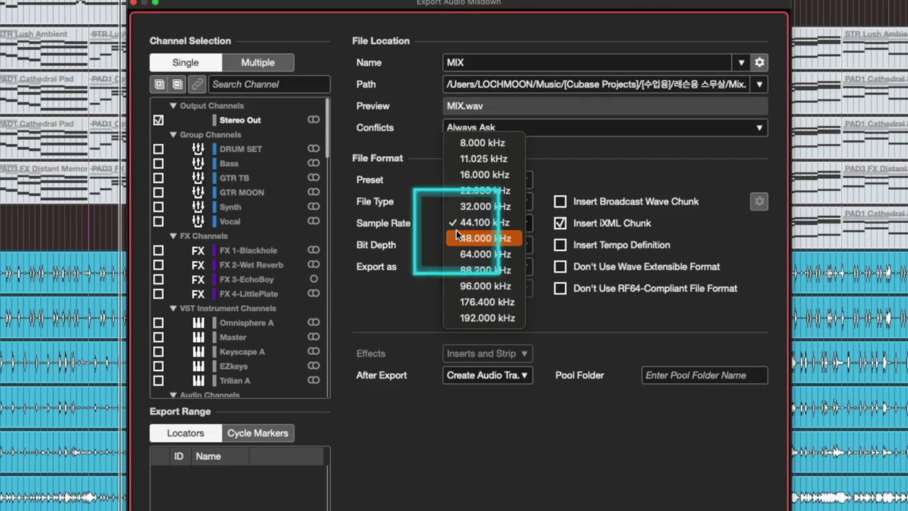
click(382, 230)
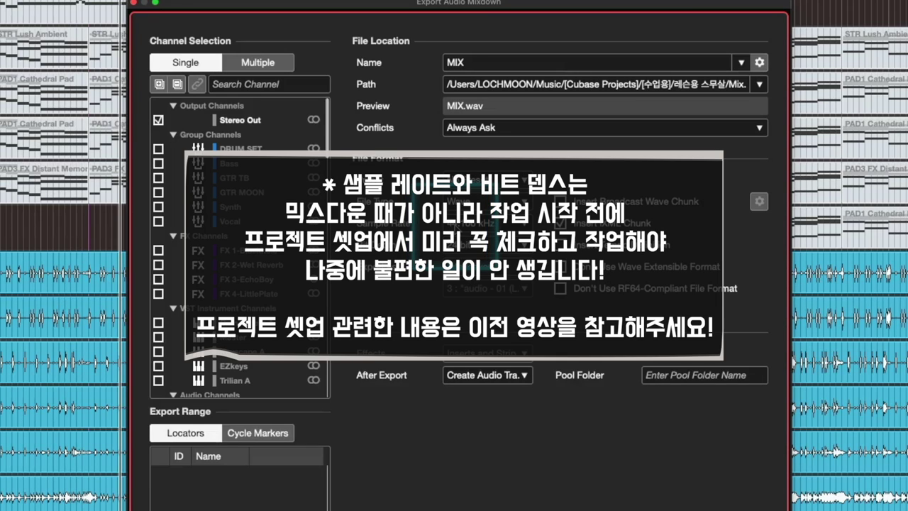
Compare the bit depth choices and recheck the sample rates, leaving the mixdown at 24 bit and 48.000 kHz.
click(487, 245)
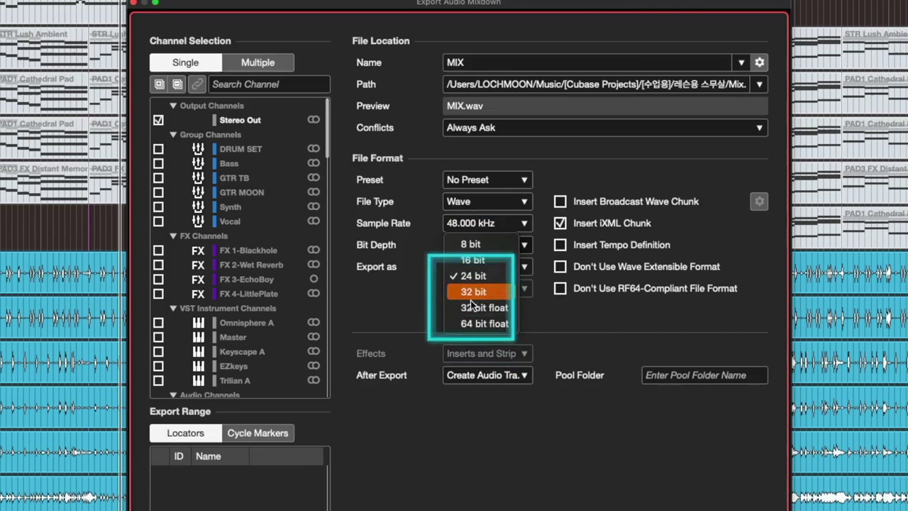
click(406, 307)
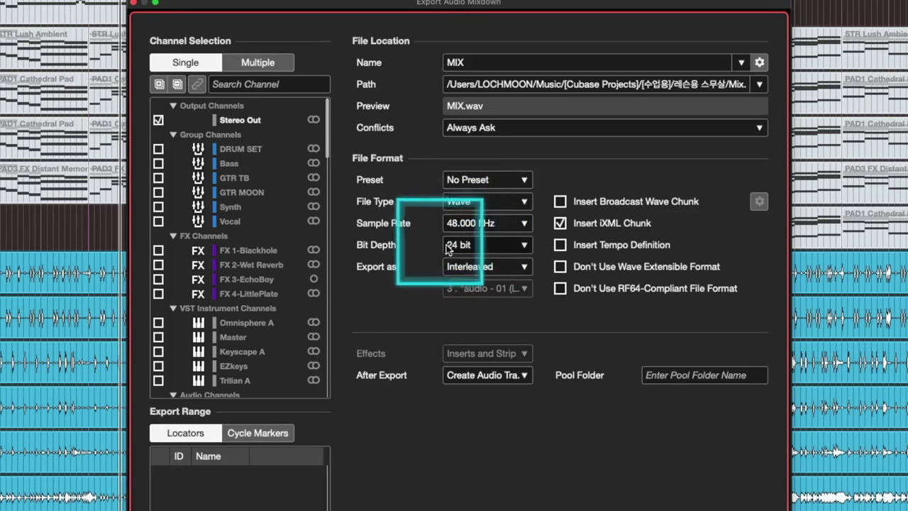
click(461, 244)
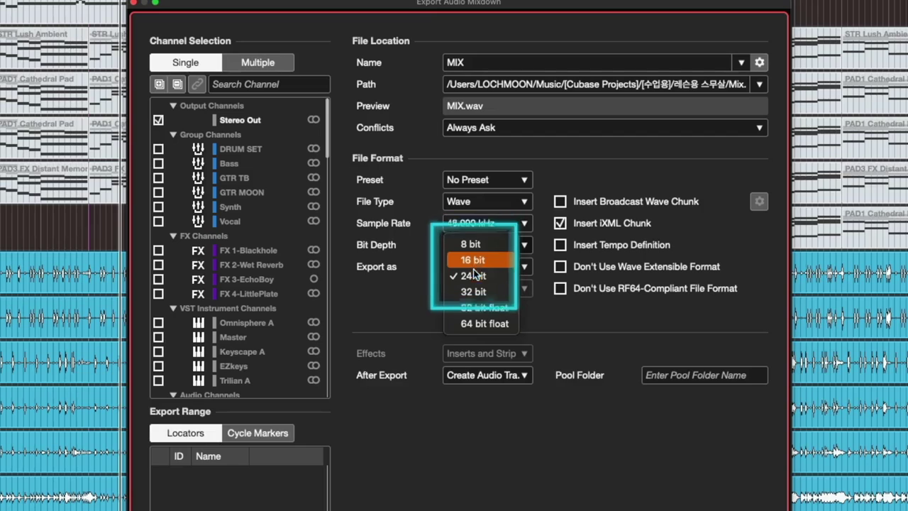
click(448, 275)
click(464, 224)
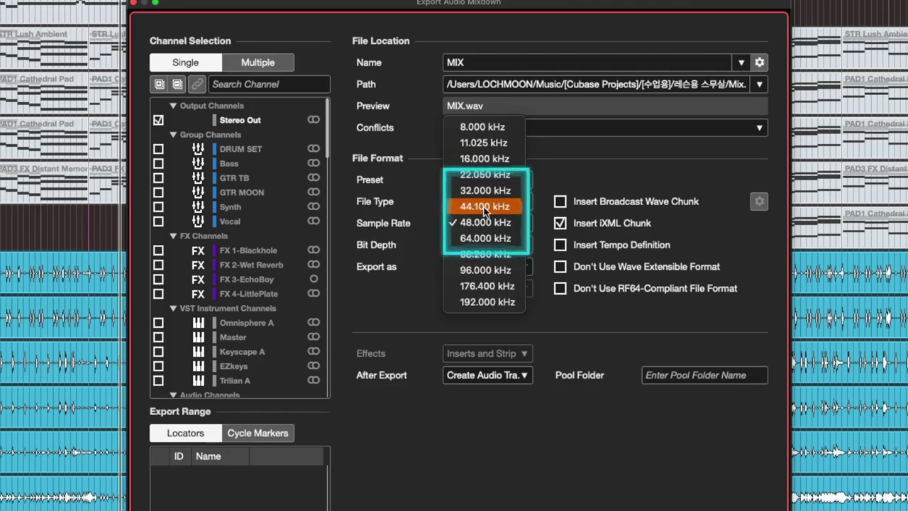
click(425, 221)
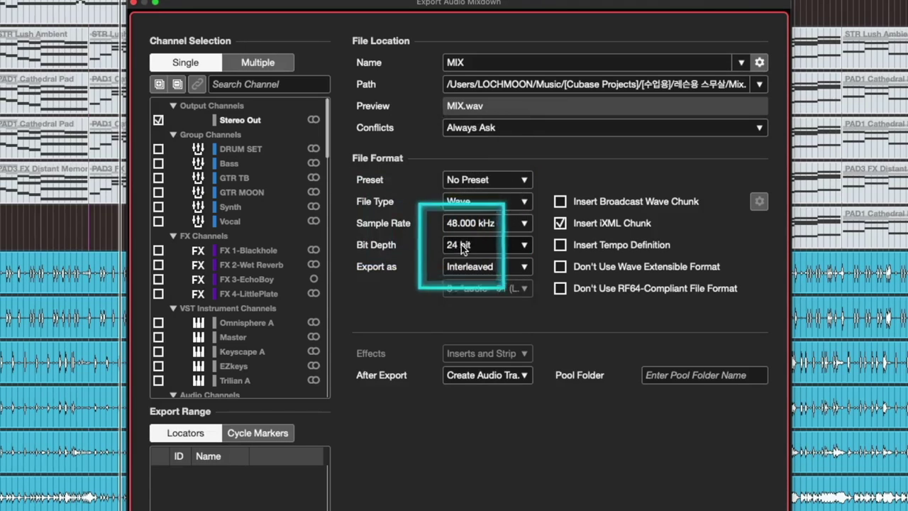
click(468, 244)
click(366, 266)
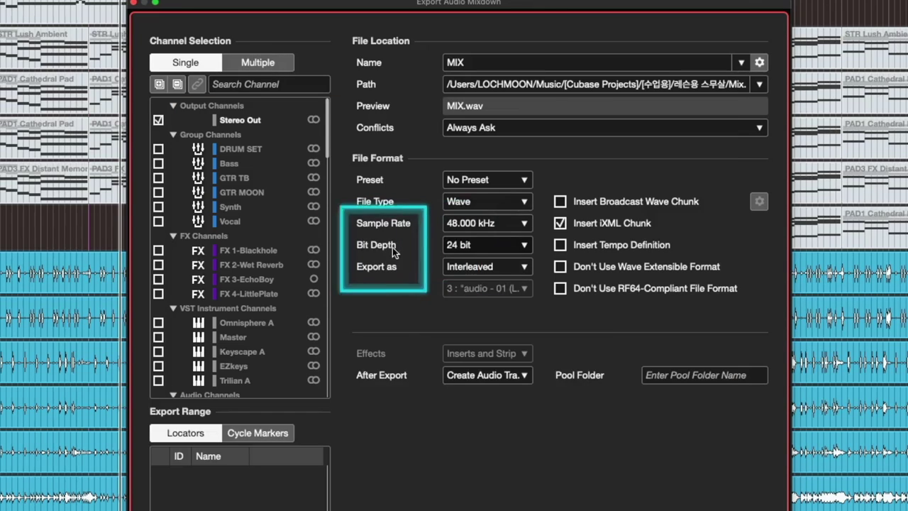
click(472, 245)
click(475, 252)
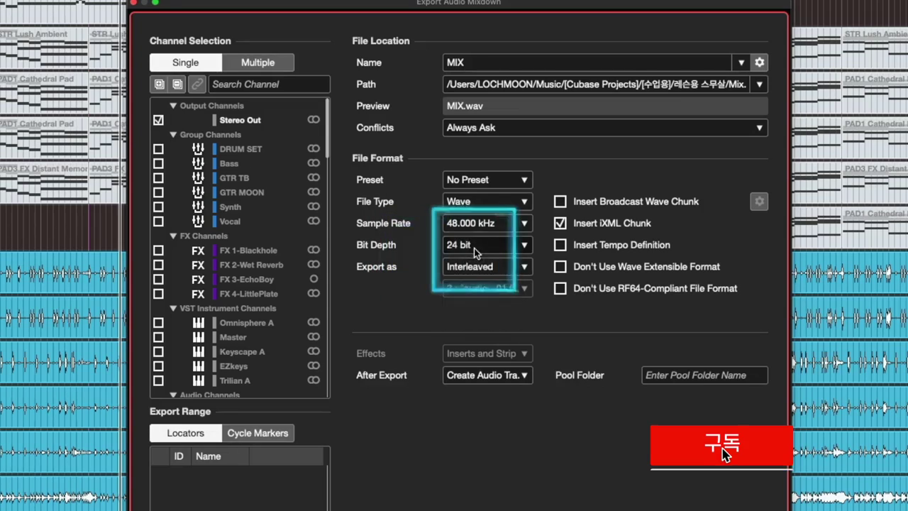
Recheck the bit depths and compare the Export as options with the project's stereo tracks, keeping 24 bit and Interleaved.
click(474, 246)
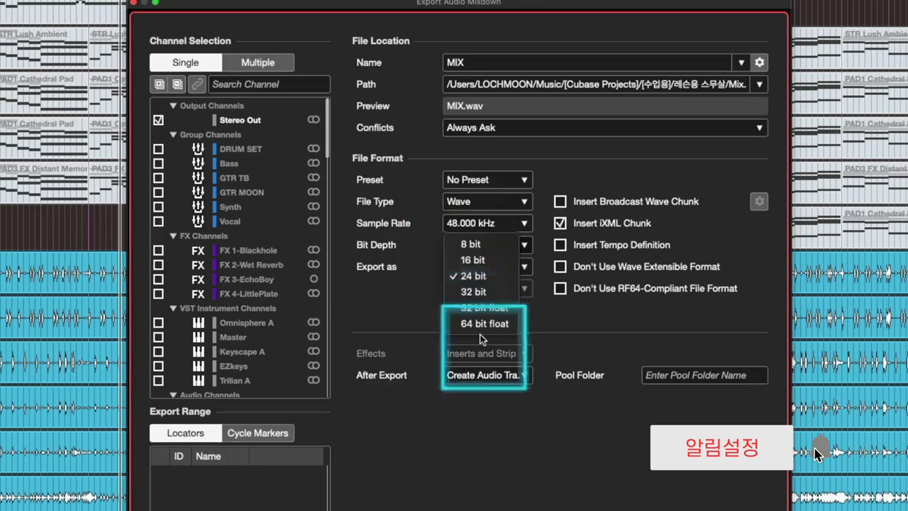
click(405, 287)
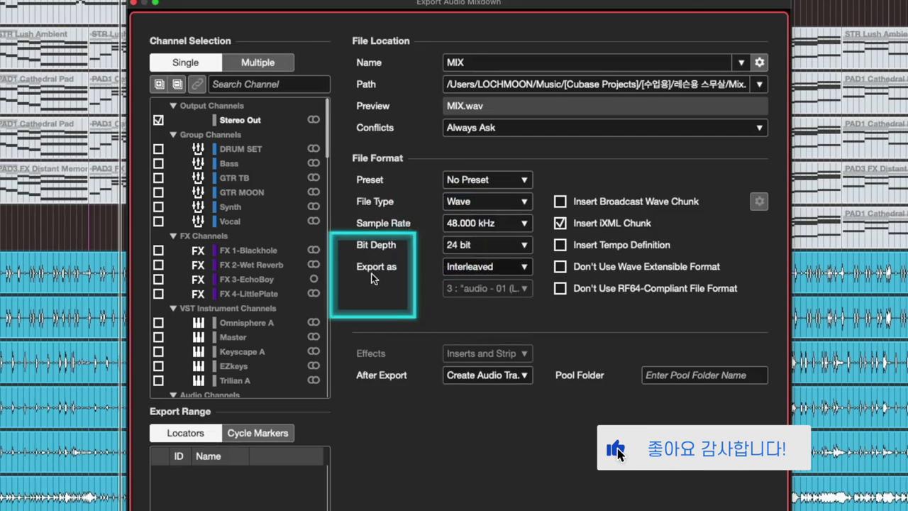
mouse_move(374, 278)
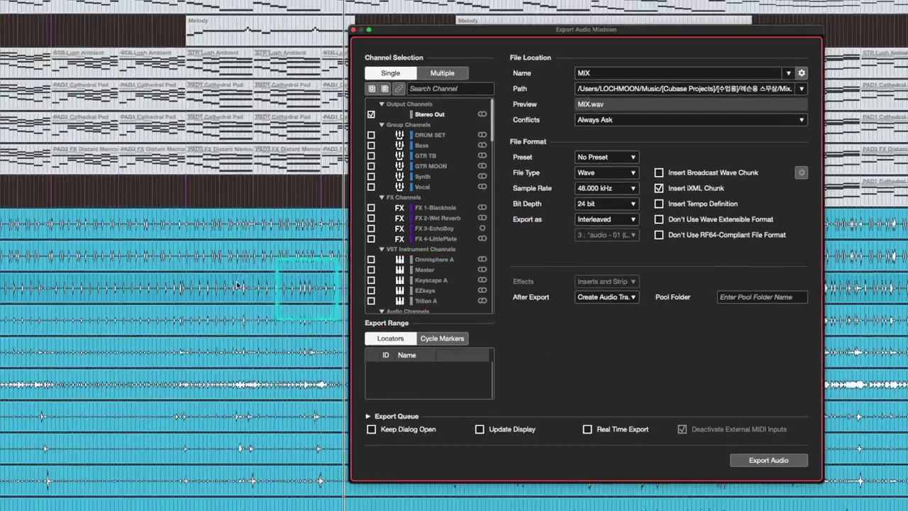
scroll(399, 238, down, 10)
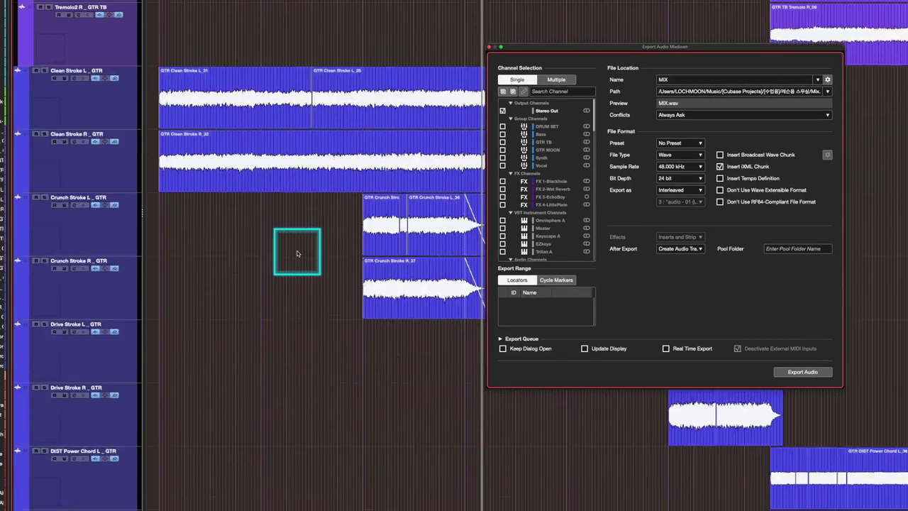
scroll(298, 254, down, 10)
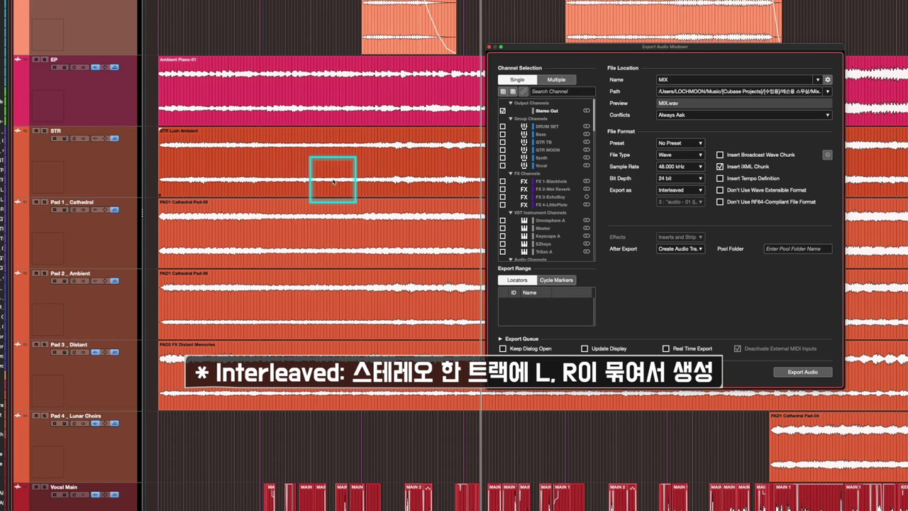
click(677, 190)
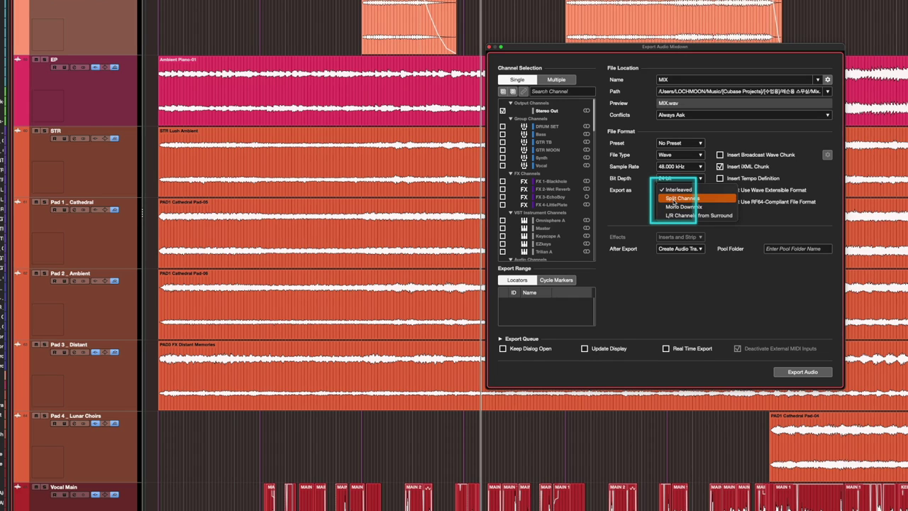
click(387, 175)
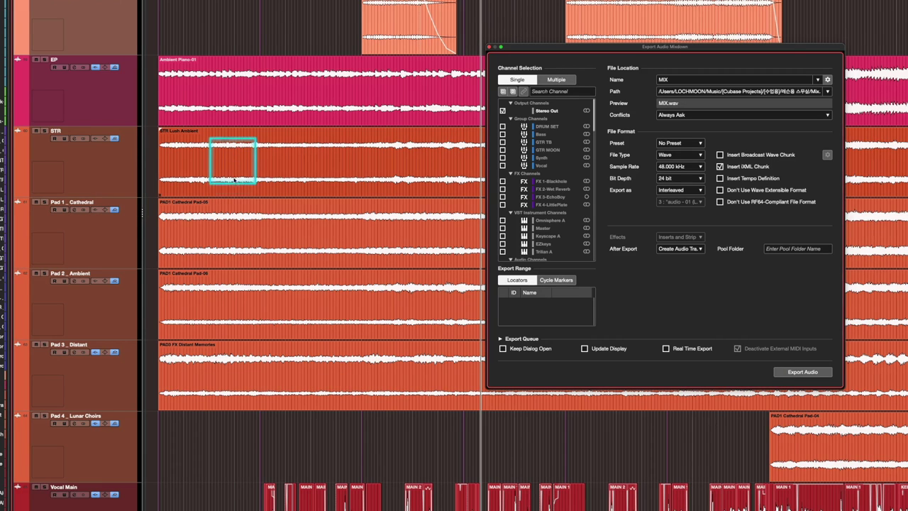
click(684, 192)
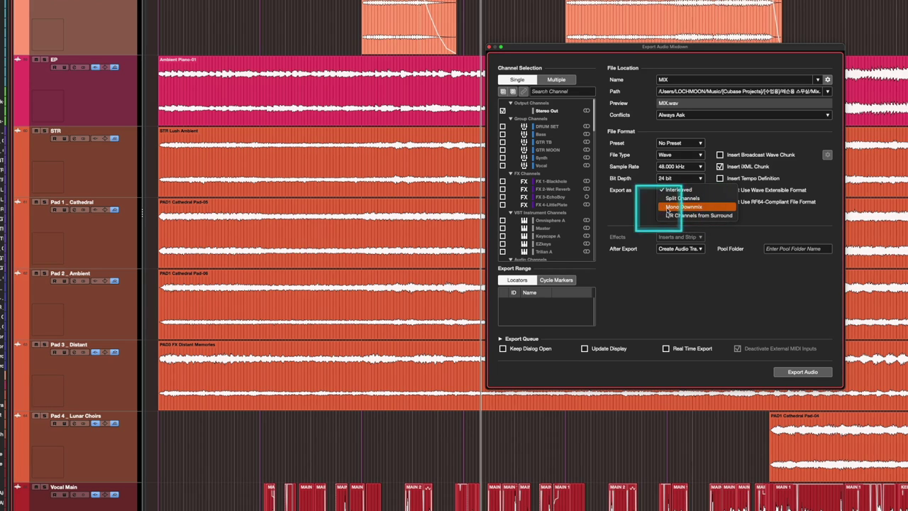
click(652, 210)
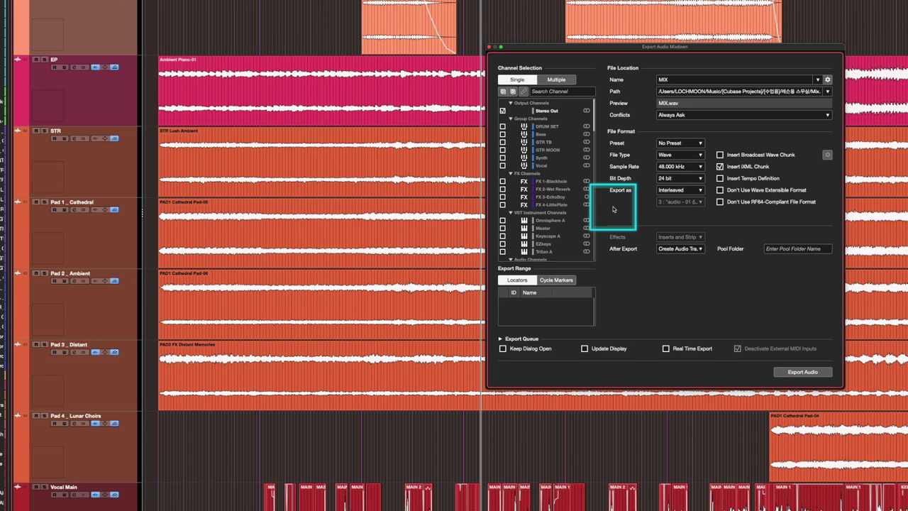
Switch the mixdown's Export as setting to Mono Downmix, recheck its options, and return it to Interleaved.
click(679, 190)
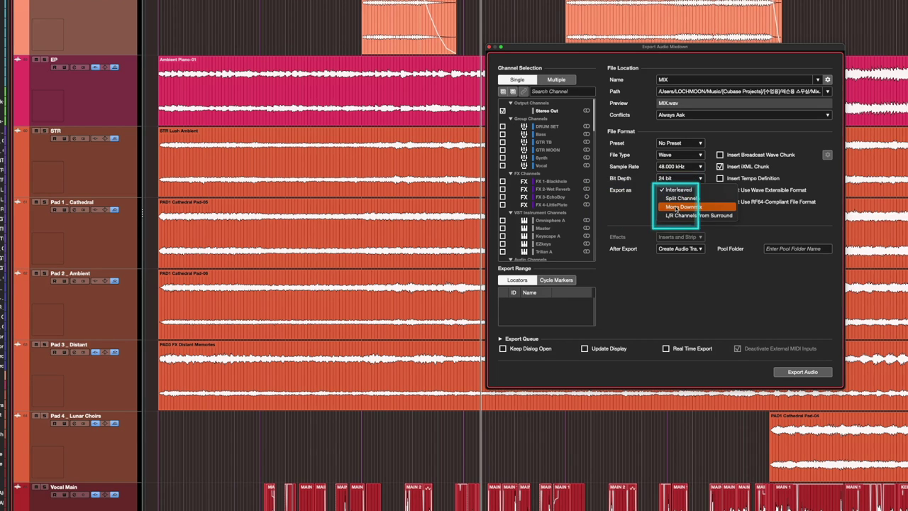
click(692, 207)
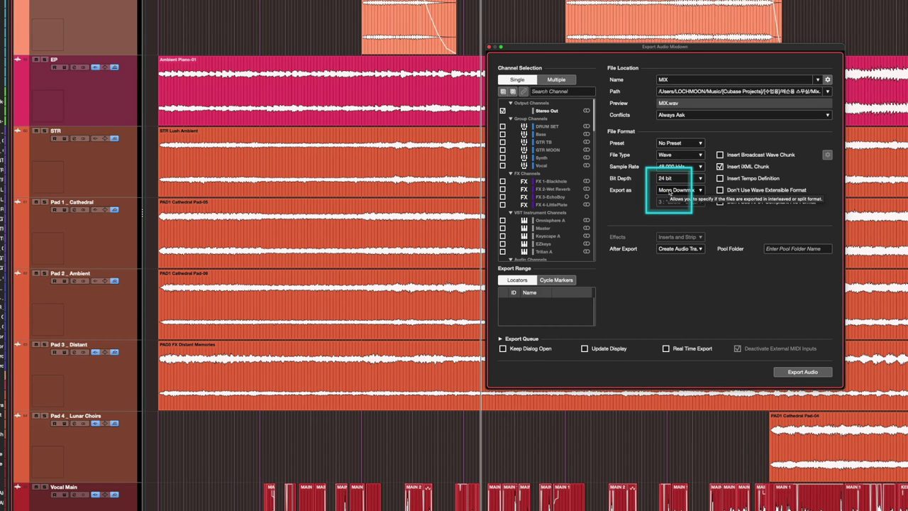
click(671, 192)
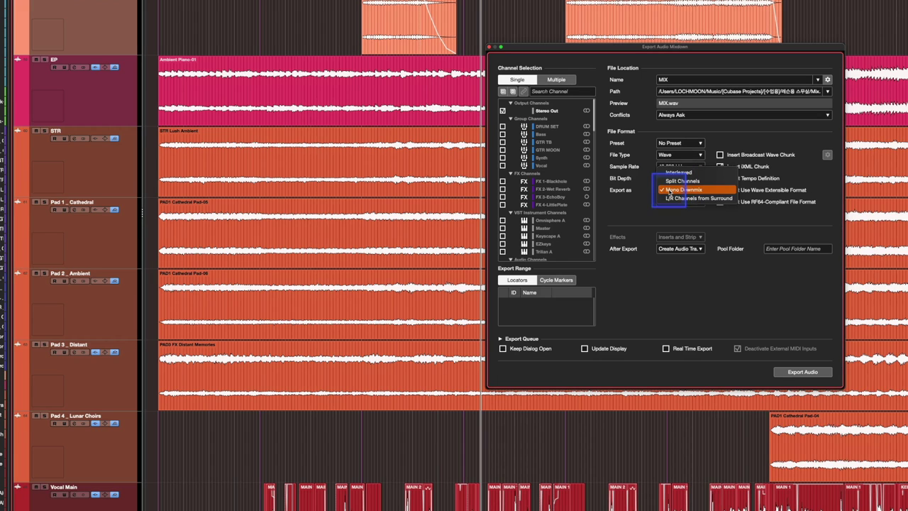
click(672, 192)
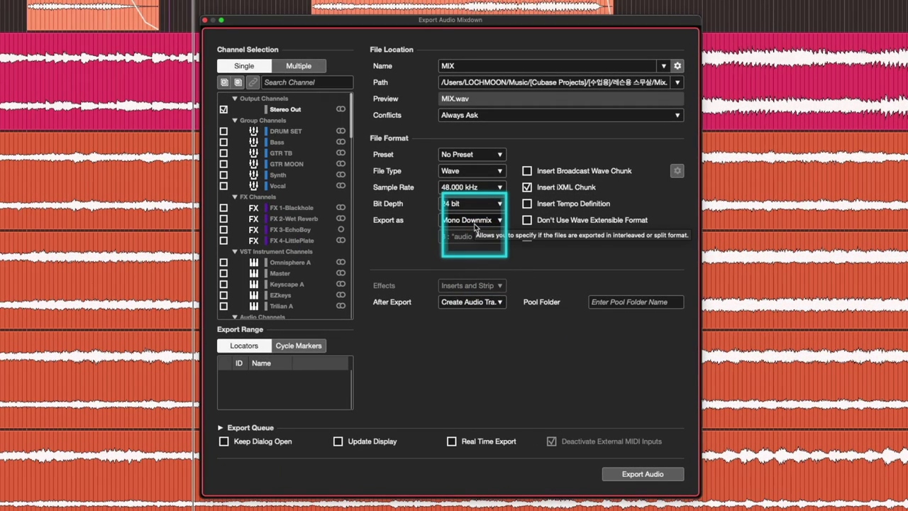
click(474, 226)
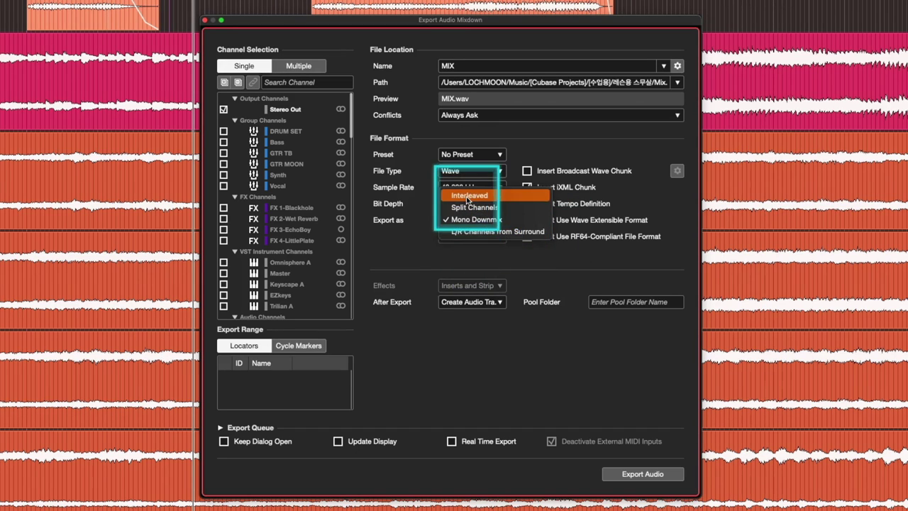
click(521, 195)
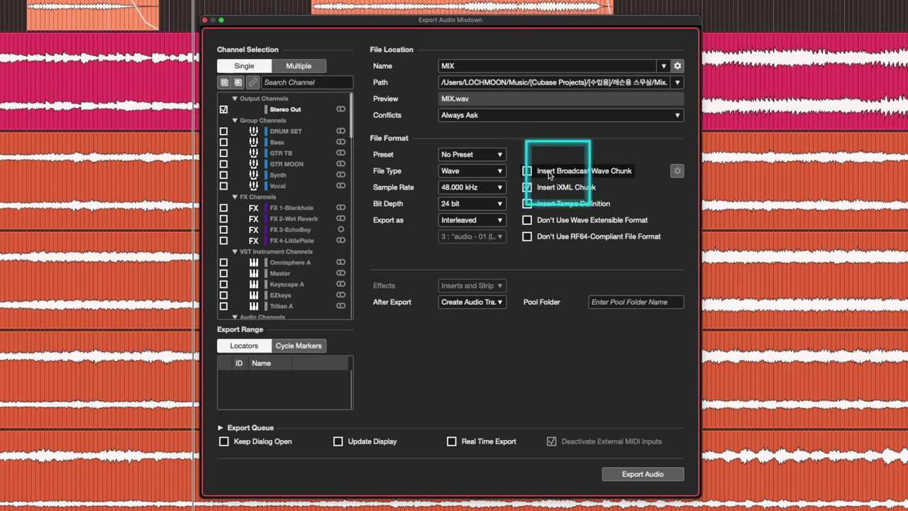
Enable Insert Broadcast Wave Chunk, review its originator, description, date and time settings, and disable it again.
click(527, 171)
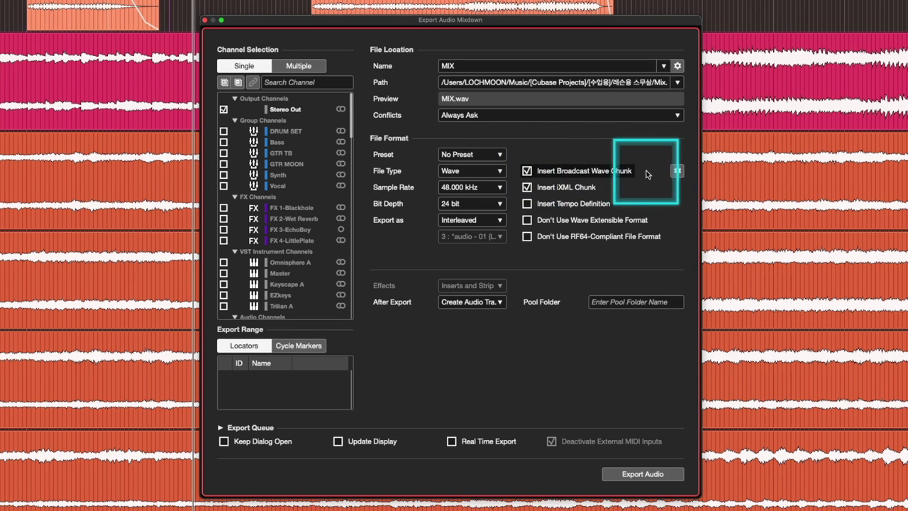
click(677, 171)
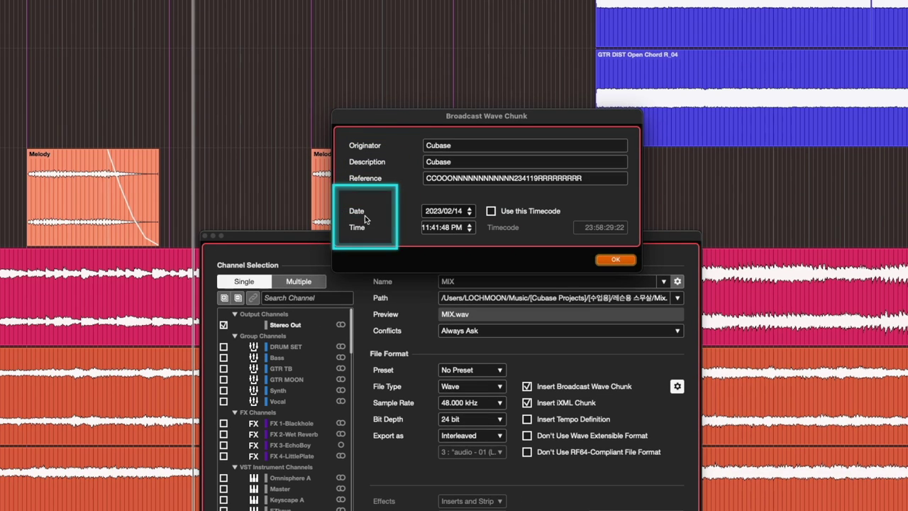
click(616, 259)
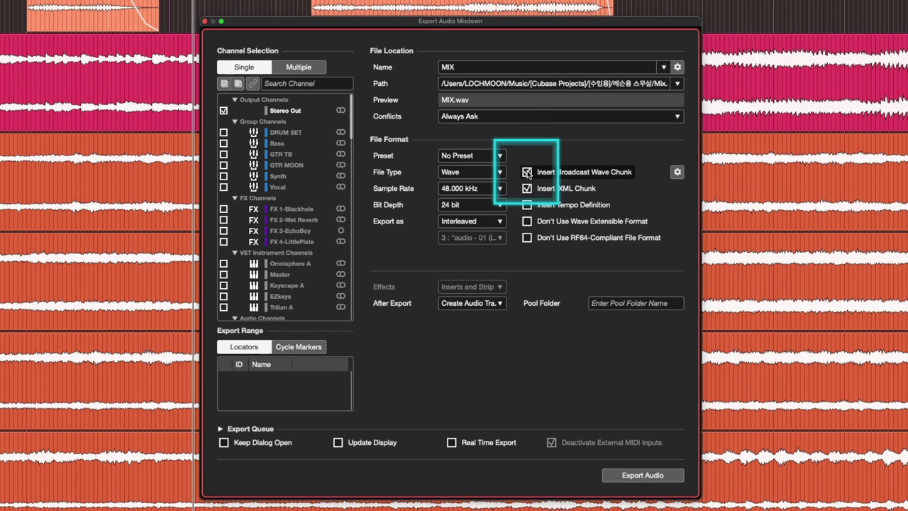
click(526, 172)
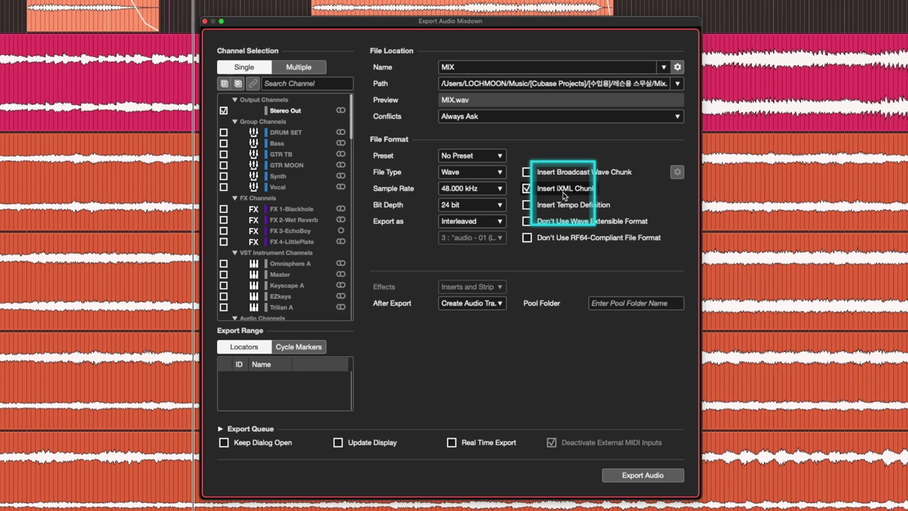
Turn Insert iXML Chunk off and on twice to check its link to Insert Tempo Definition, leaving it enabled.
click(527, 189)
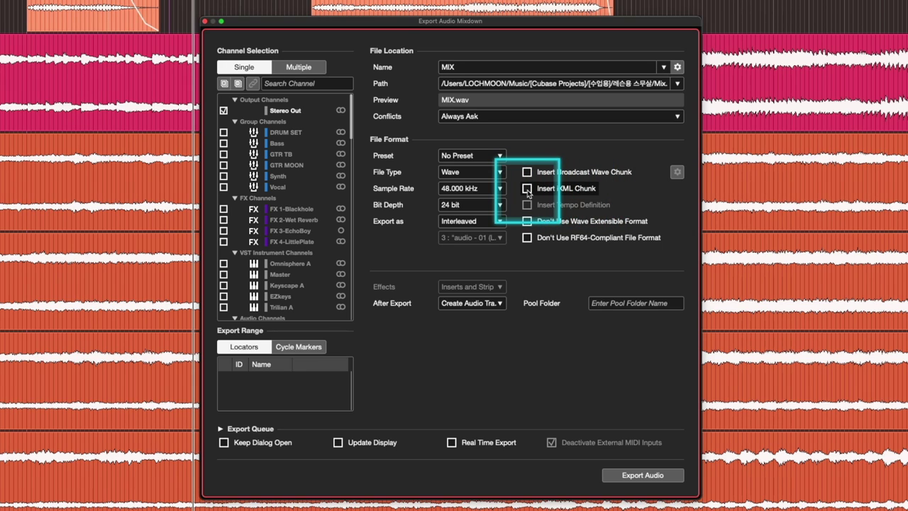
click(527, 190)
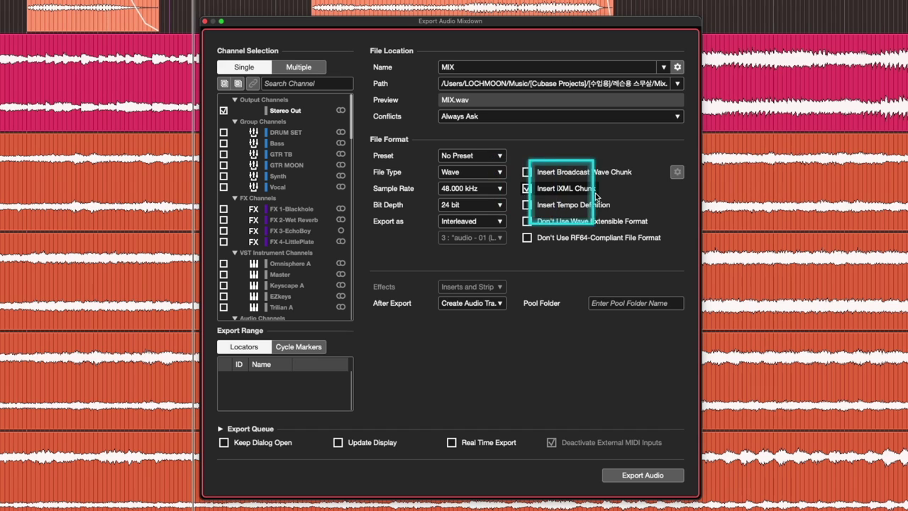
click(527, 189)
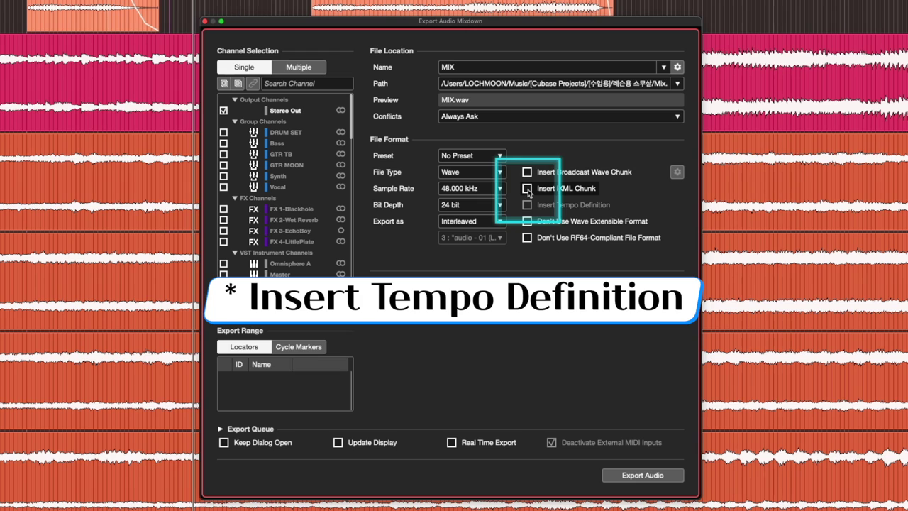
click(527, 189)
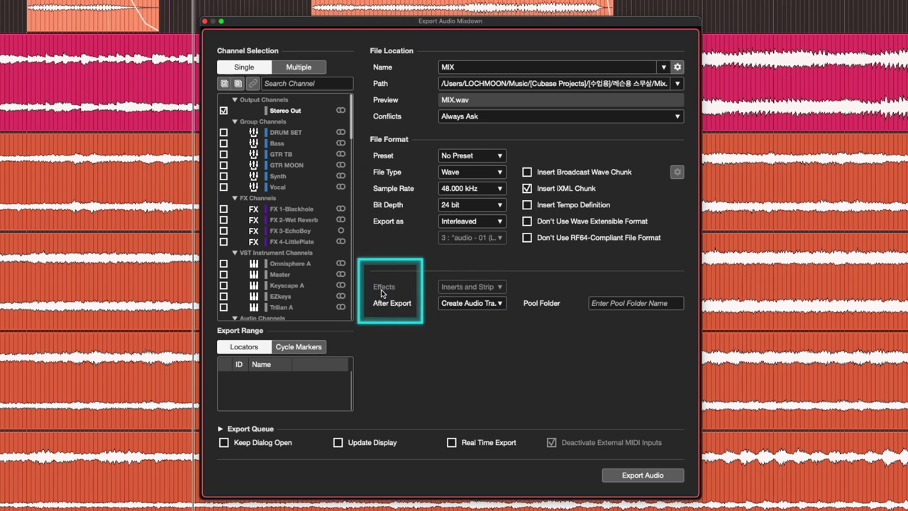
Switch channel selection to Multiple to check the Effects option's availability, and return to Single.
mouse_move(397, 288)
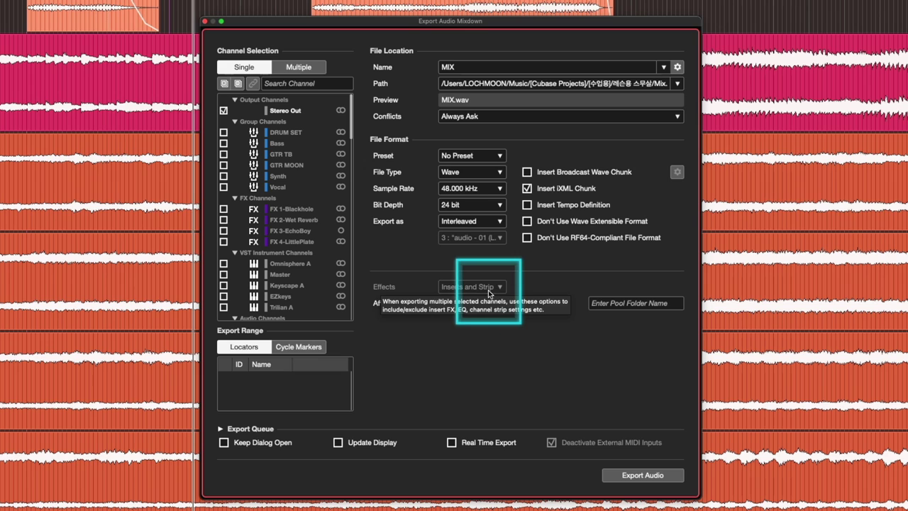
click(298, 66)
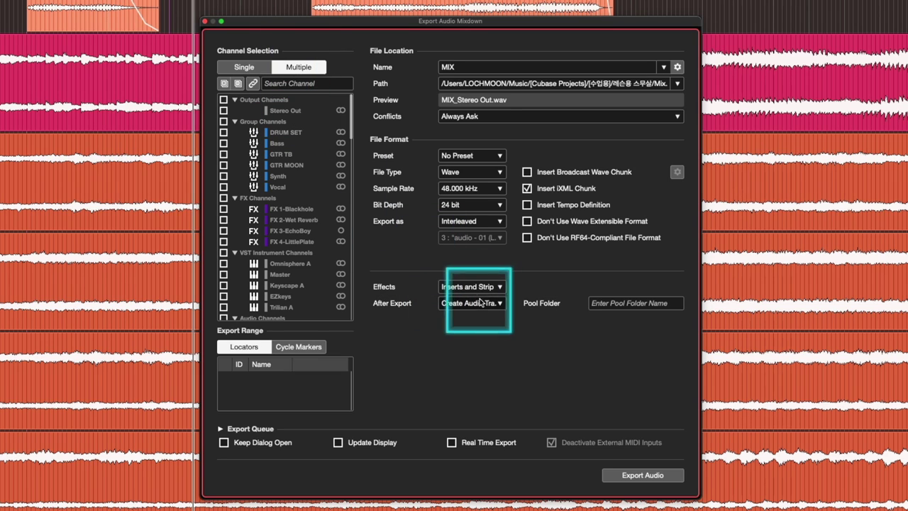
click(250, 68)
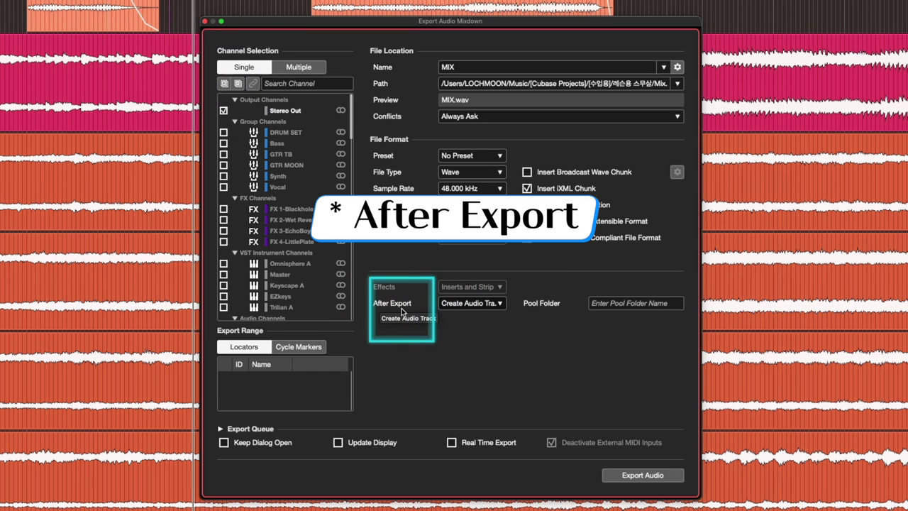
Set the After Export action to Do Nothing and look through the project down to the earlier mix tracks.
click(469, 303)
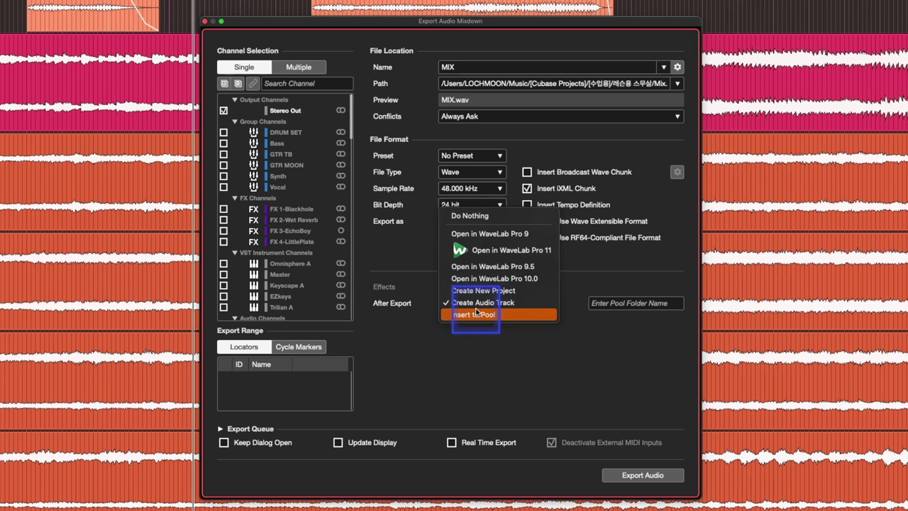
click(473, 219)
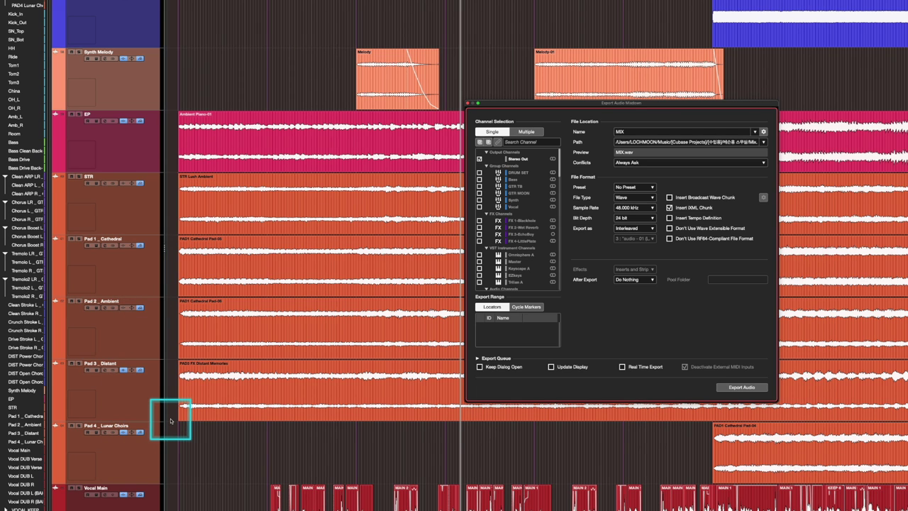
scroll(170, 420, down, 2)
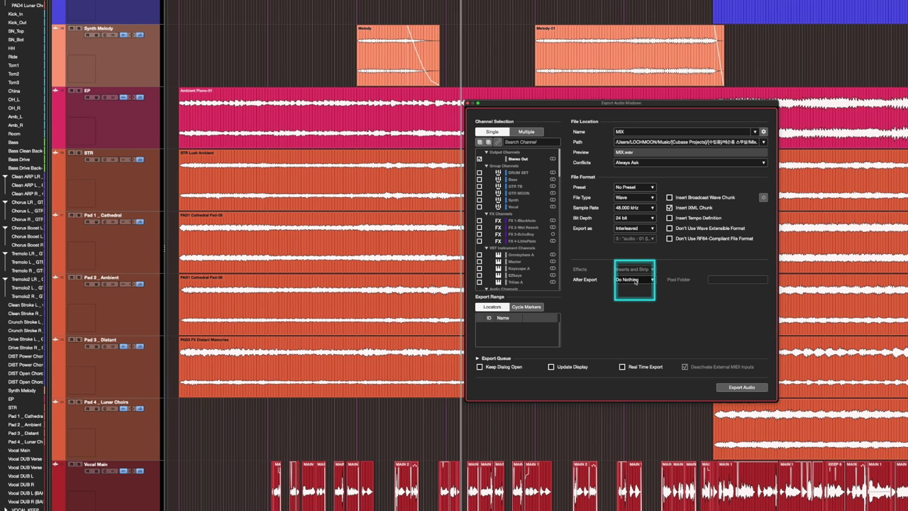
click(351, 315)
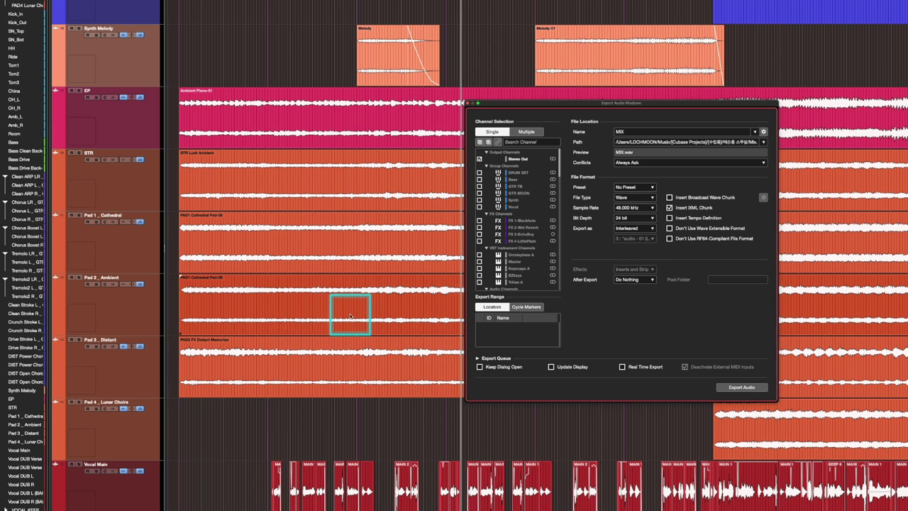
scroll(350, 316, down, 8)
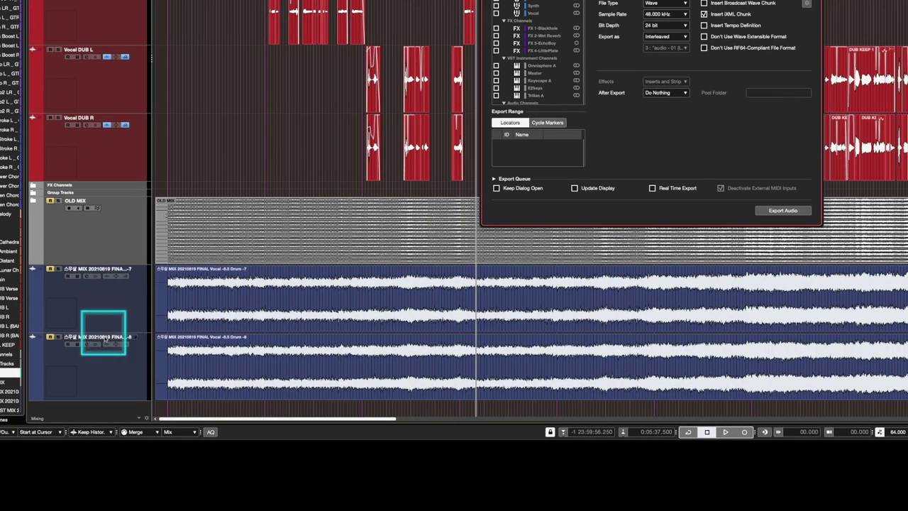
Switch the After Export action to Create Audio Track, recheck its options, and return it to Do Nothing.
click(667, 95)
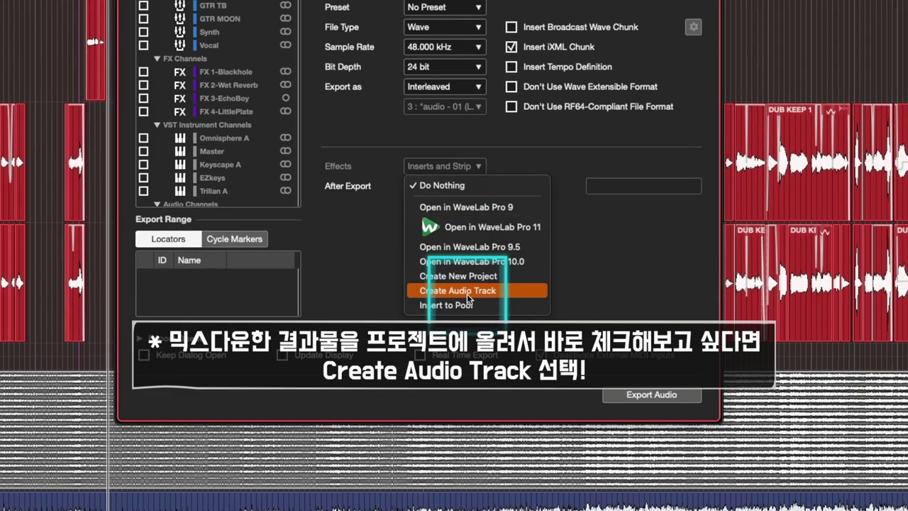
click(428, 298)
click(459, 191)
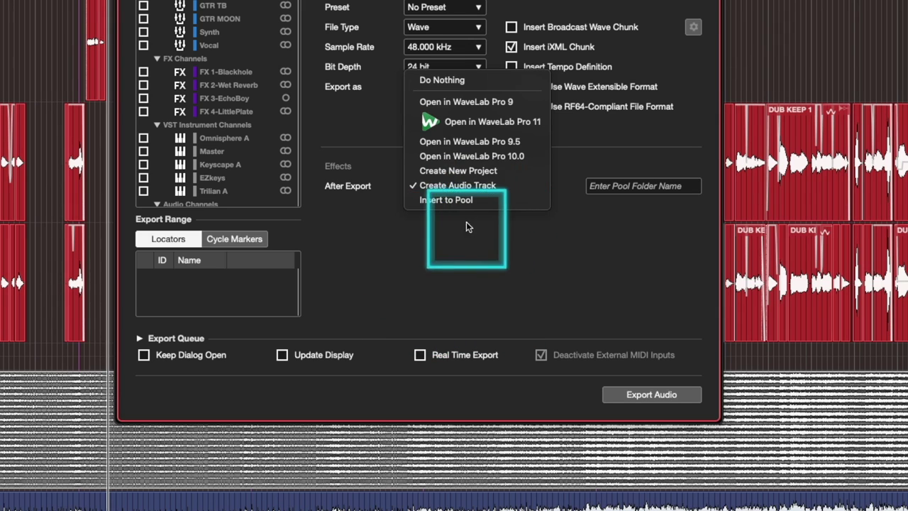
click(472, 254)
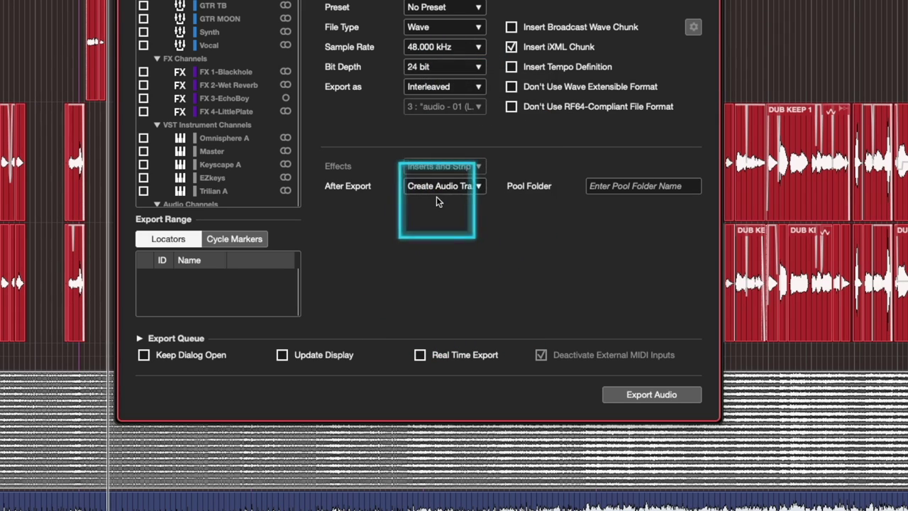
click(435, 185)
click(443, 86)
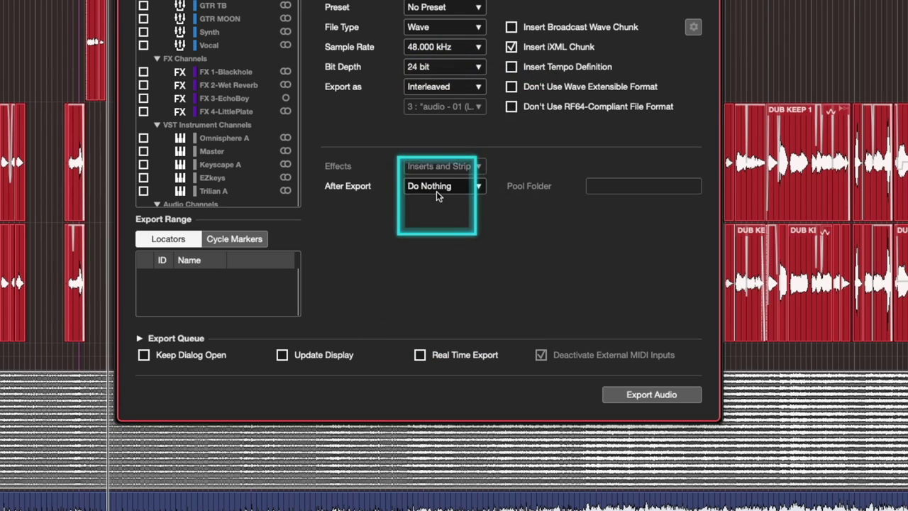
Set the After Export action to Create Audio Track and expand the OLD MIX folder to show its earlier mix tracks.
click(468, 188)
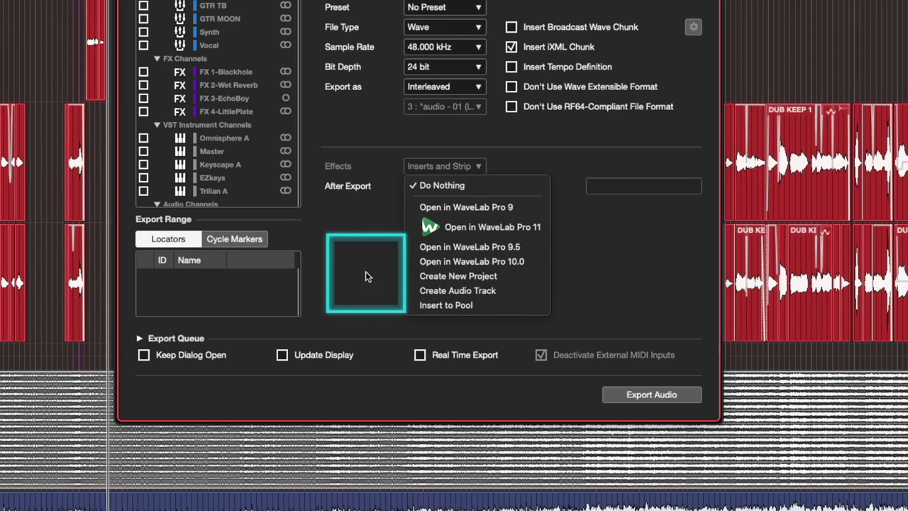
click(457, 290)
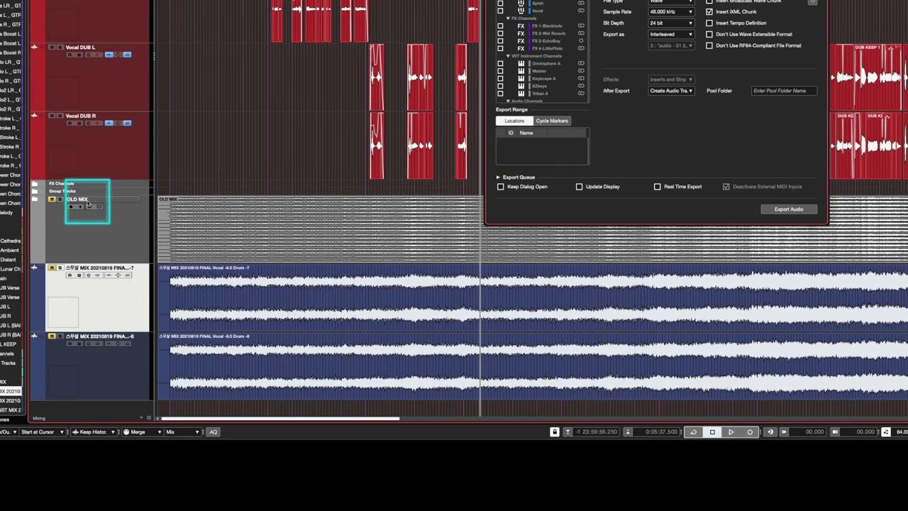
click(34, 201)
scroll(199, 260, down, 3)
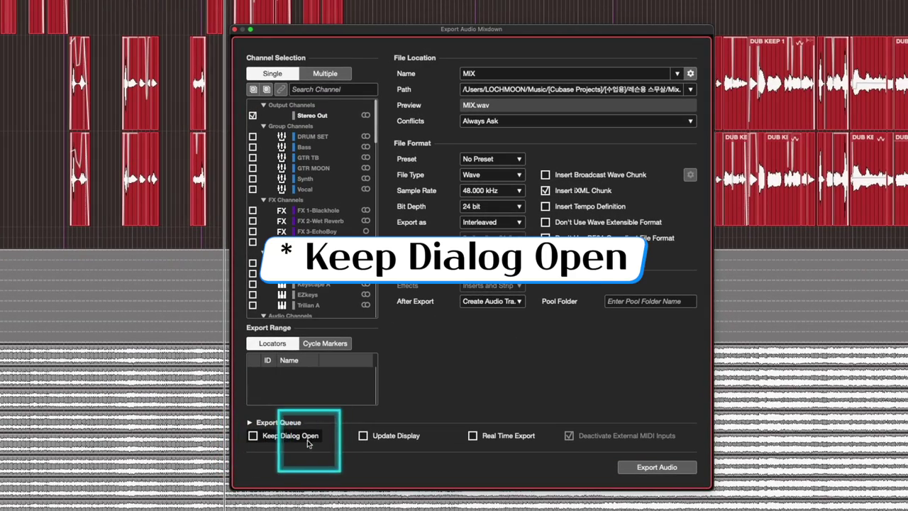
Toggle the Keep Dialog Open option to demonstrate it, leaving it disabled.
click(253, 435)
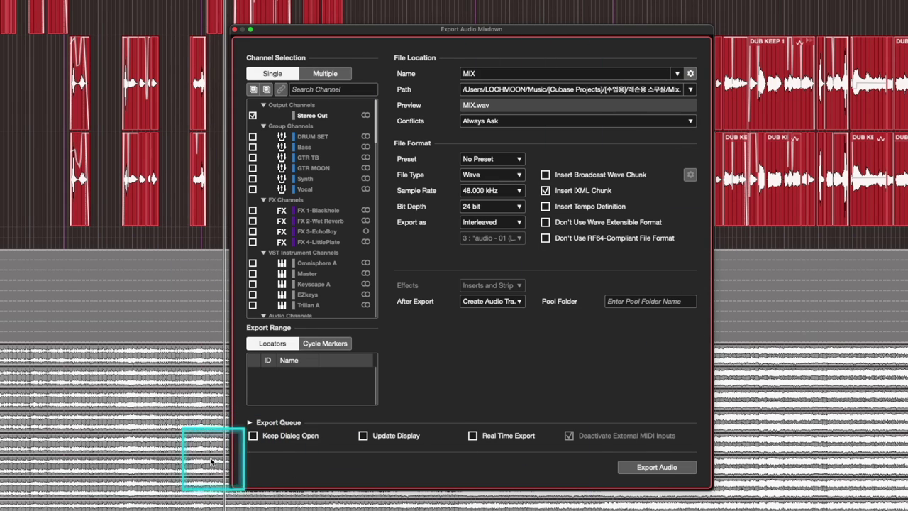
click(253, 435)
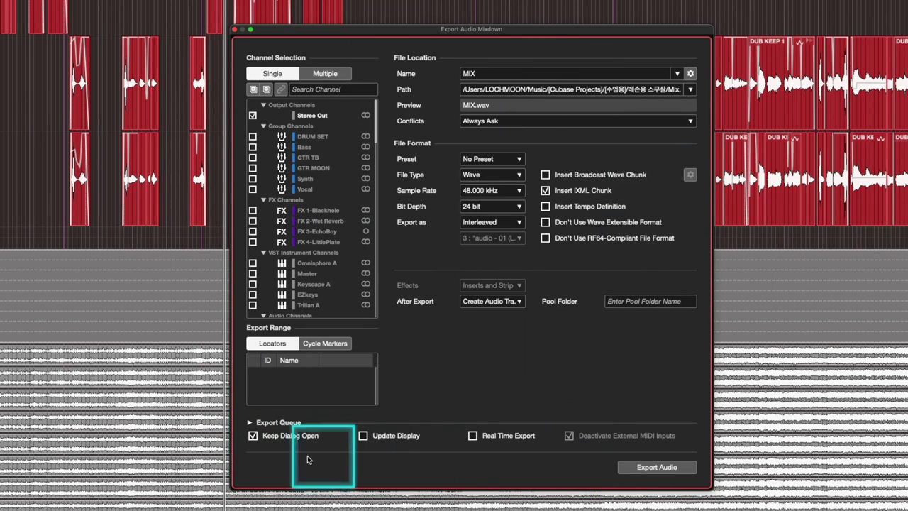
click(252, 435)
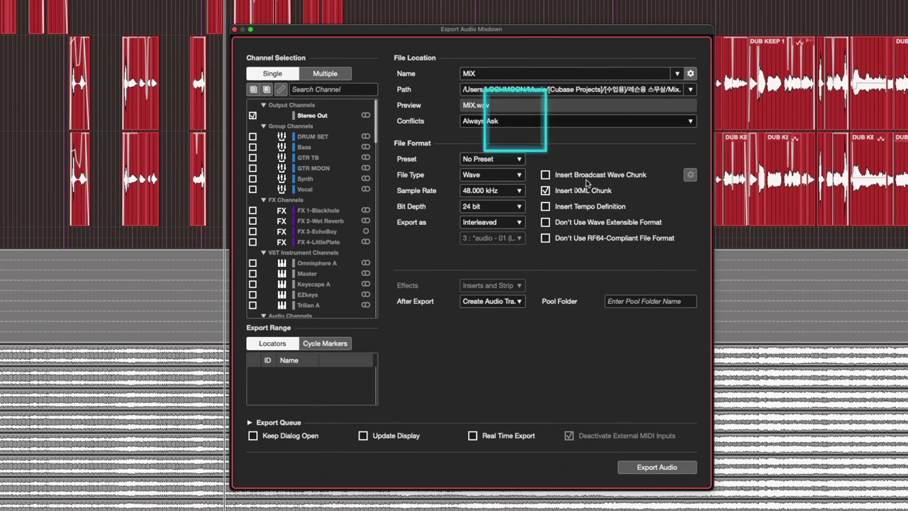
Enable Update Display for the export, switching it off and on again to demonstrate the option.
click(376, 437)
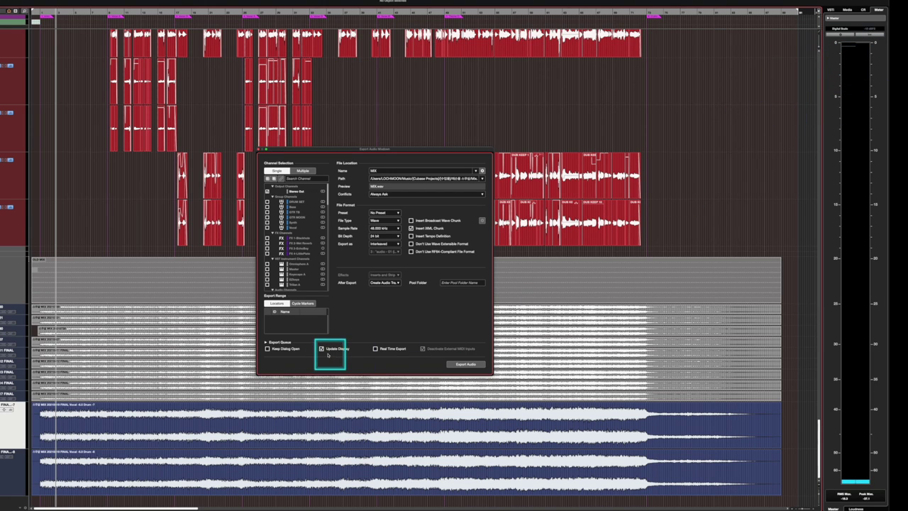
click(321, 348)
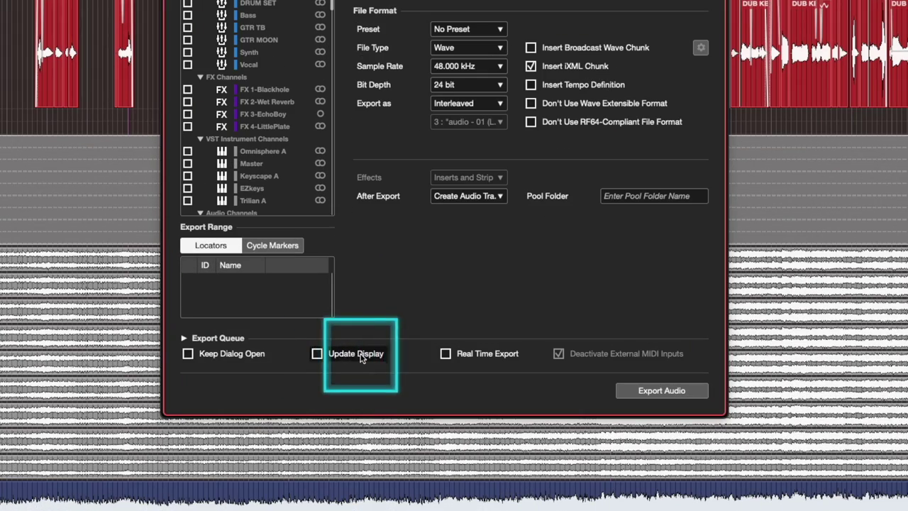
click(321, 350)
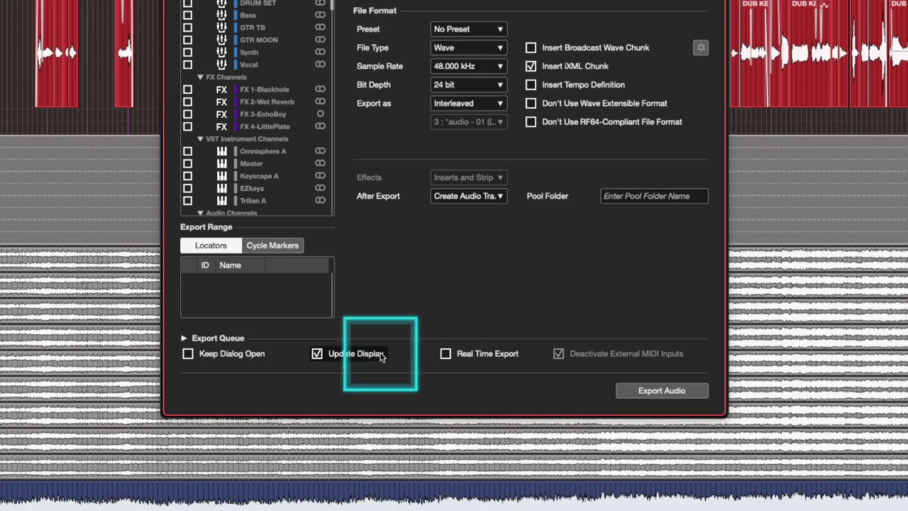